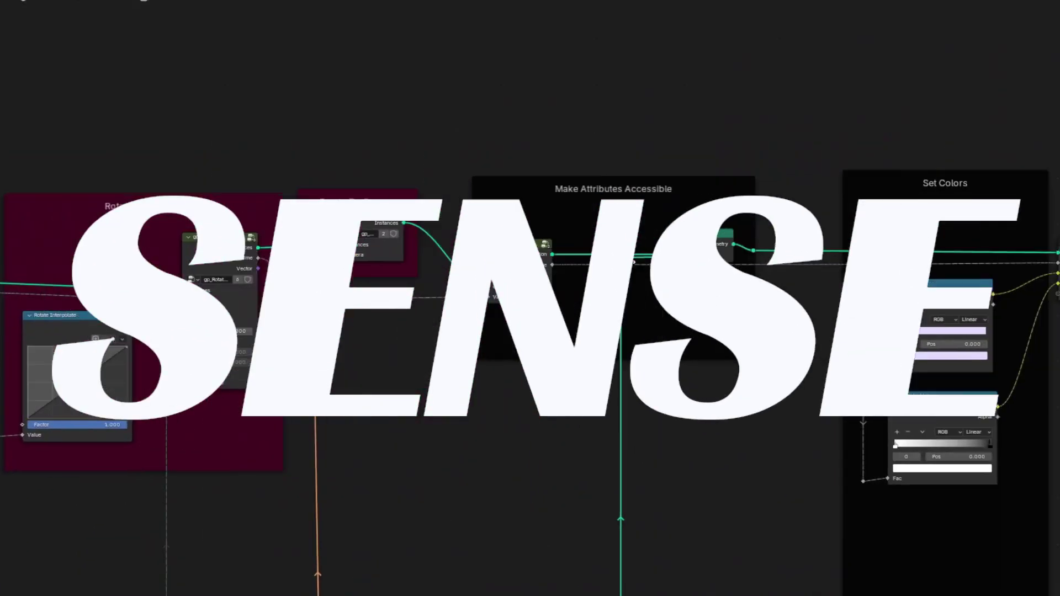
- Switch the spreadsheet to the Mesh Vertex domain to list id, position, life, col and alpha
scroll(568, 260, up, 3)
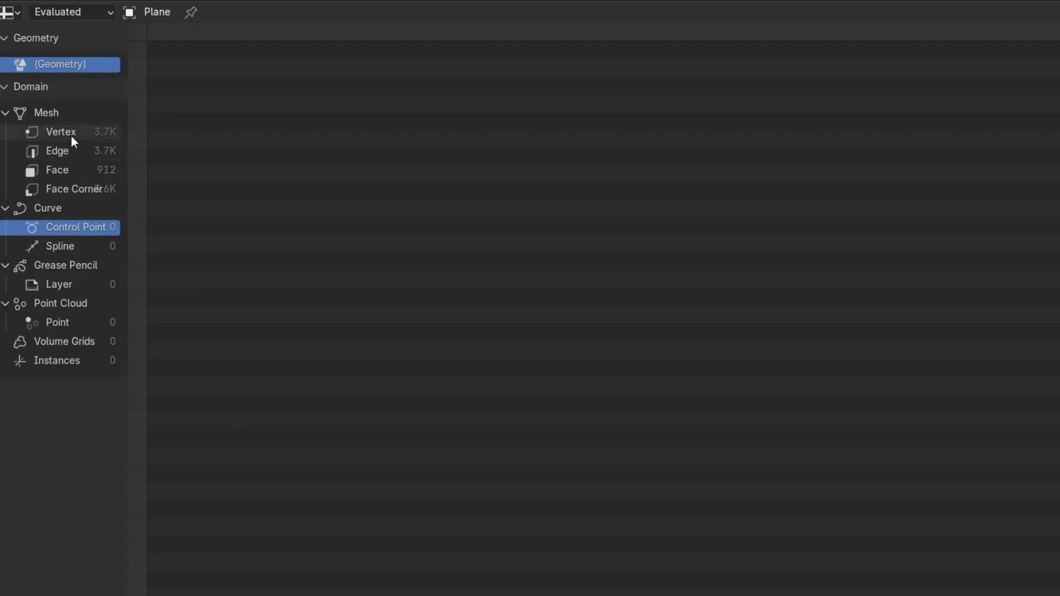
click(71, 135)
scroll(305, 227, down, 6)
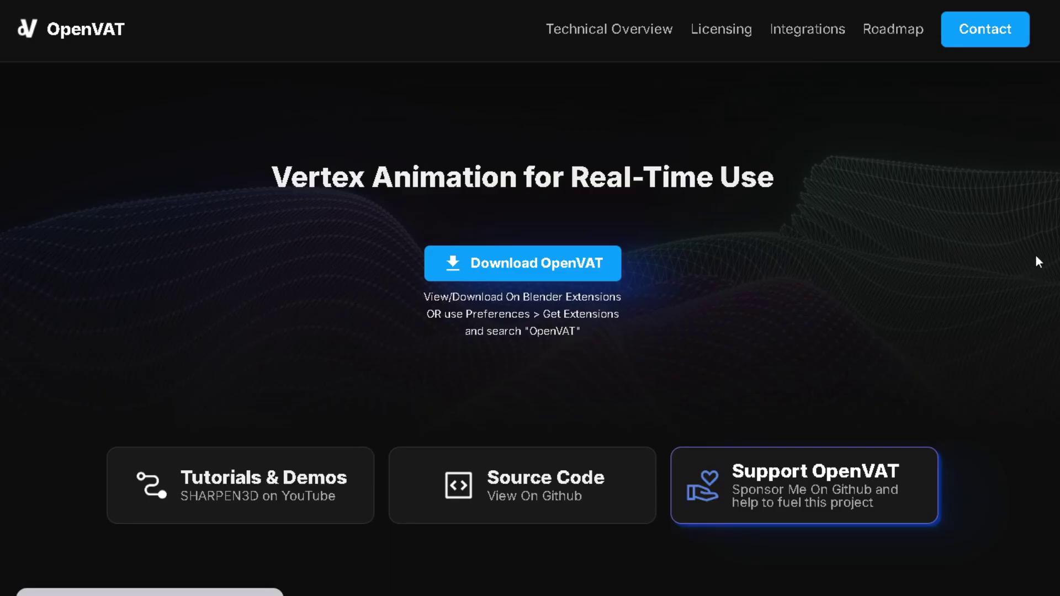
- Review the OpenVAT homepage and highlight the Geometry node entry in Aether's README features
scroll(530, 298, down, 3)
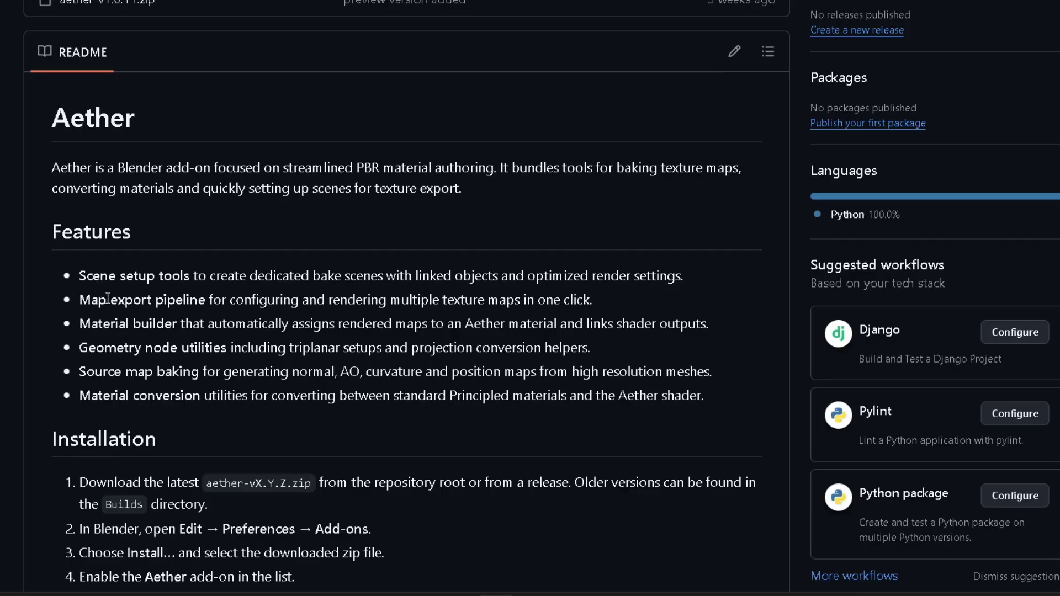
drag(78, 353, 247, 349)
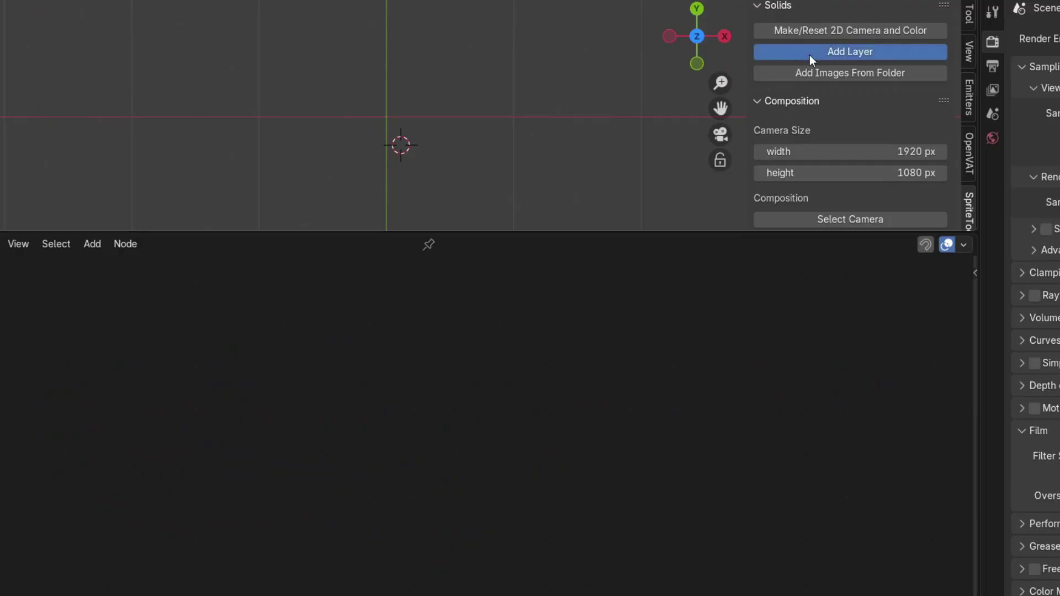
click(810, 51)
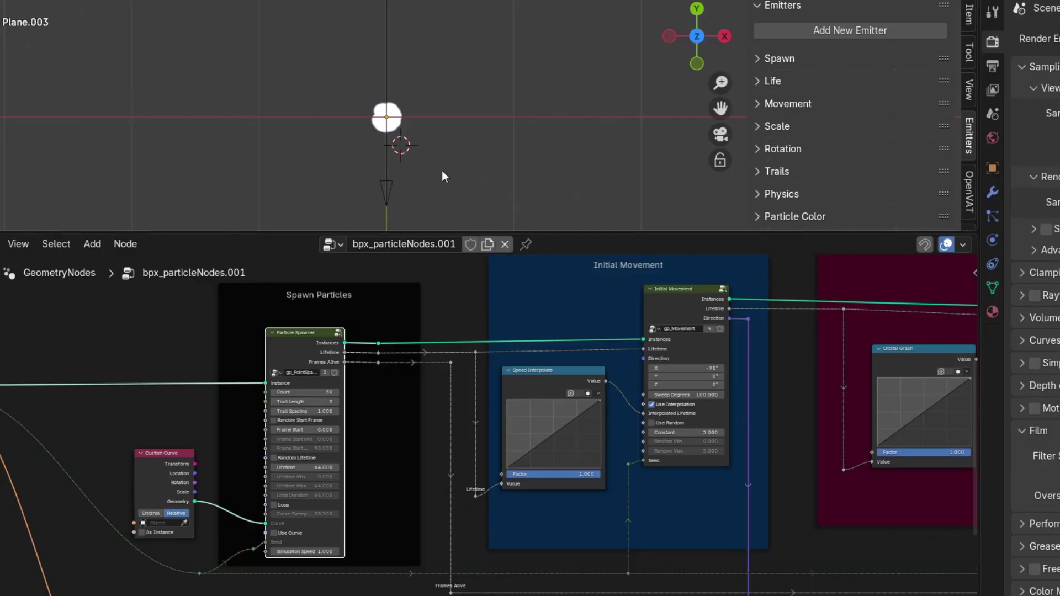
- Pan across the particle node tree to reveal more of its nodes
middle_drag(676, 420, 598, 419)
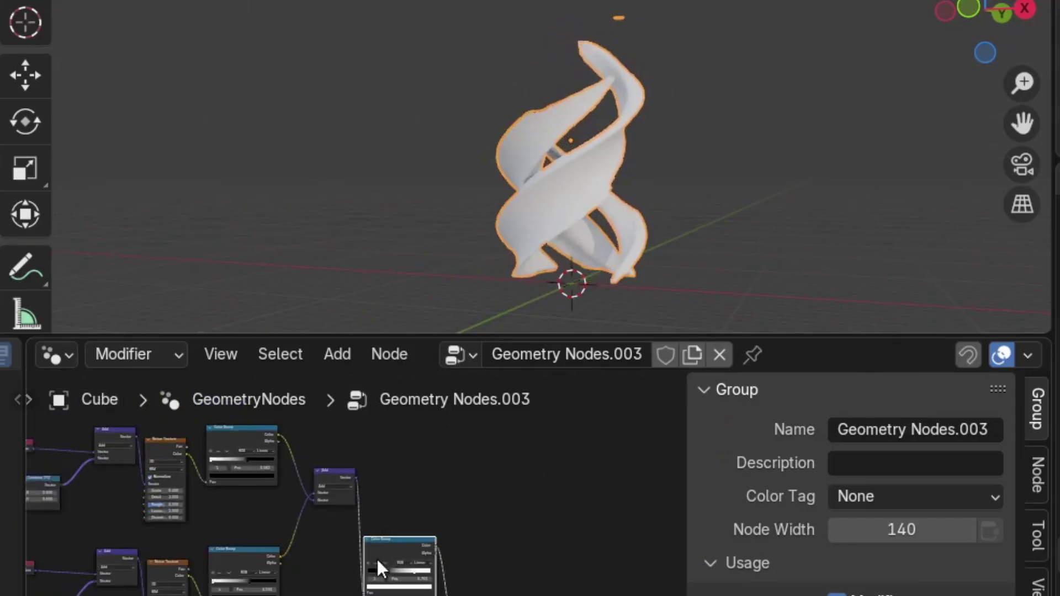
middle_drag(378, 569, 516, 551)
scroll(516, 551, down, 1)
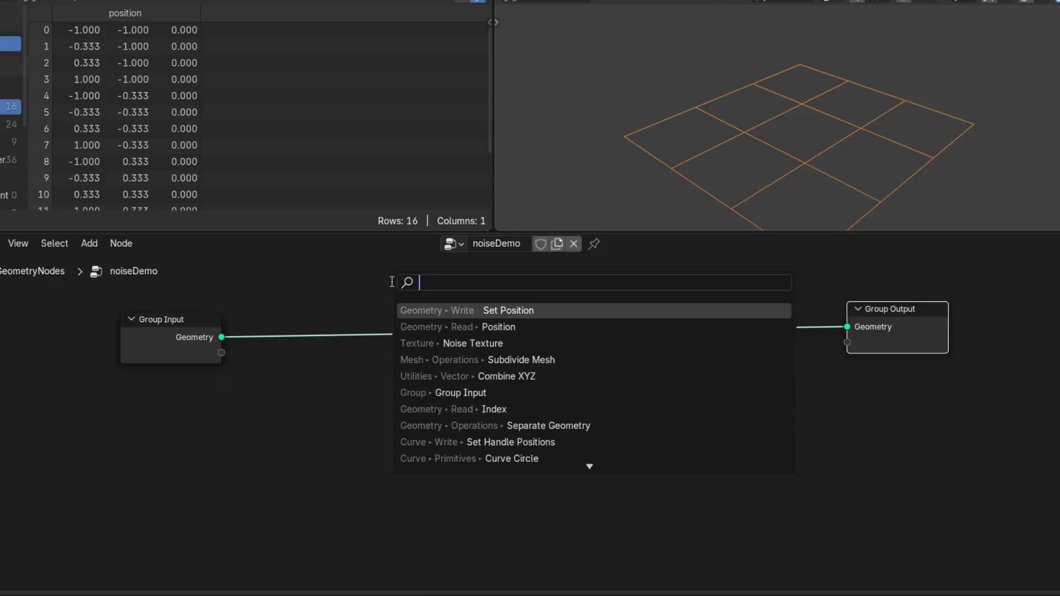
- Insert a Subdivide Mesh node into the geometry link with level 2
click(486, 364)
click(345, 336)
click(383, 360)
- Add a Noise Texture node driven by a Position node in its Vector input
key(shift+a)
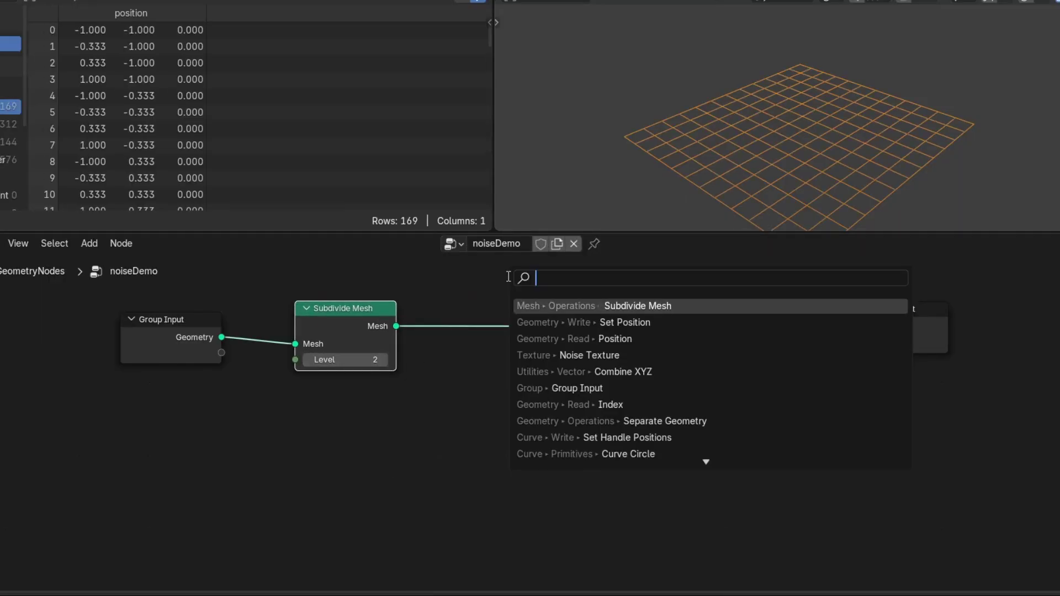
click(589, 355)
click(613, 441)
key(shift+a)
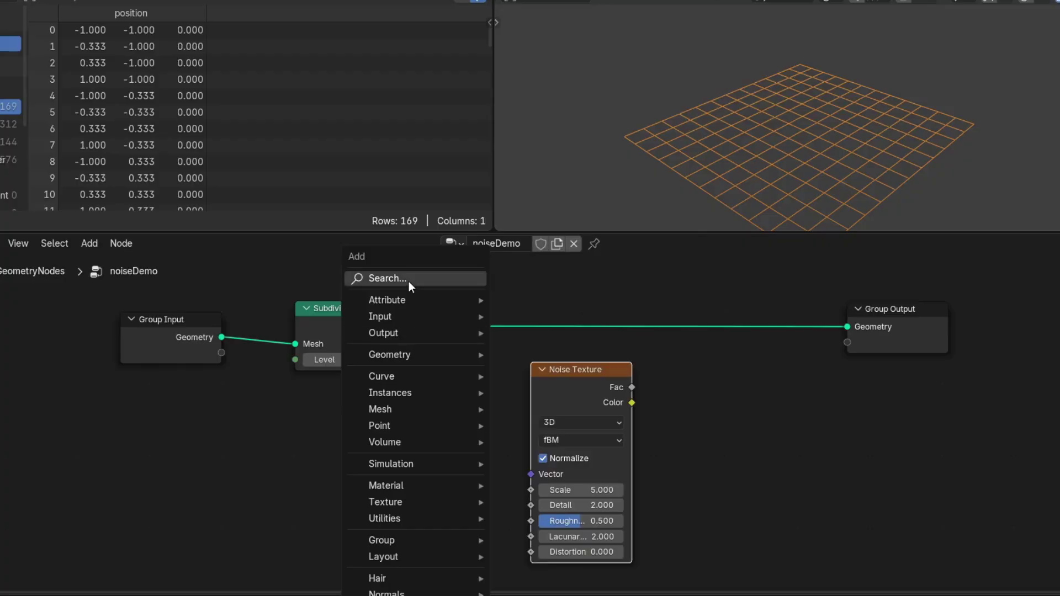
text(pos)
key(Return)
click(387, 480)
drag(433, 489, 513, 472)
- Feed noise into Combine XYZ Z, use it as Set Position Offset, and set Scale 9.600
drag(557, 371, 511, 371)
drag(586, 404, 688, 406)
text(combin)
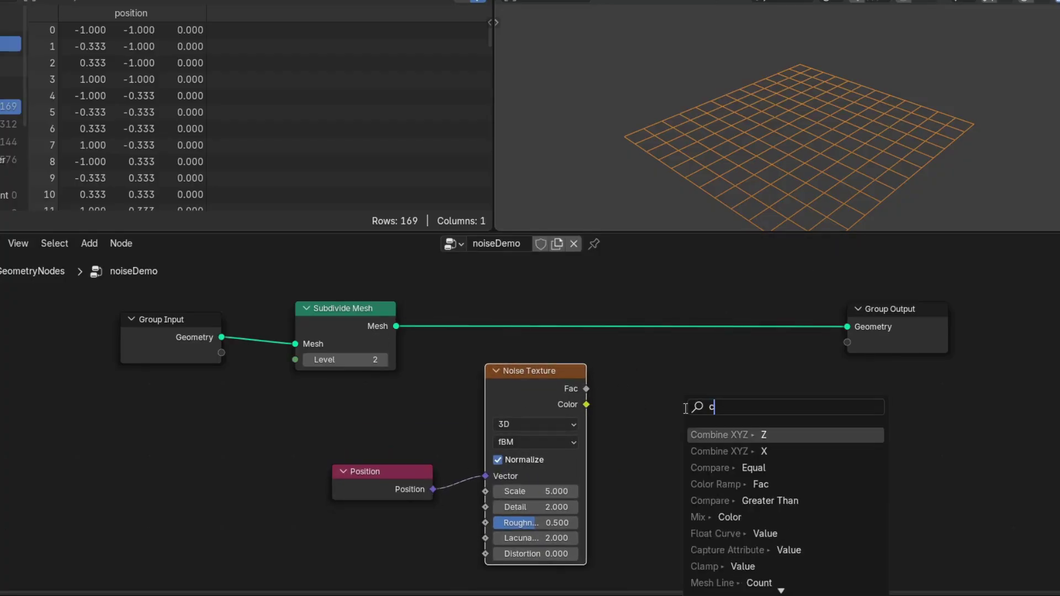
click(729, 561)
key(shift+a)
text(set)
click(795, 324)
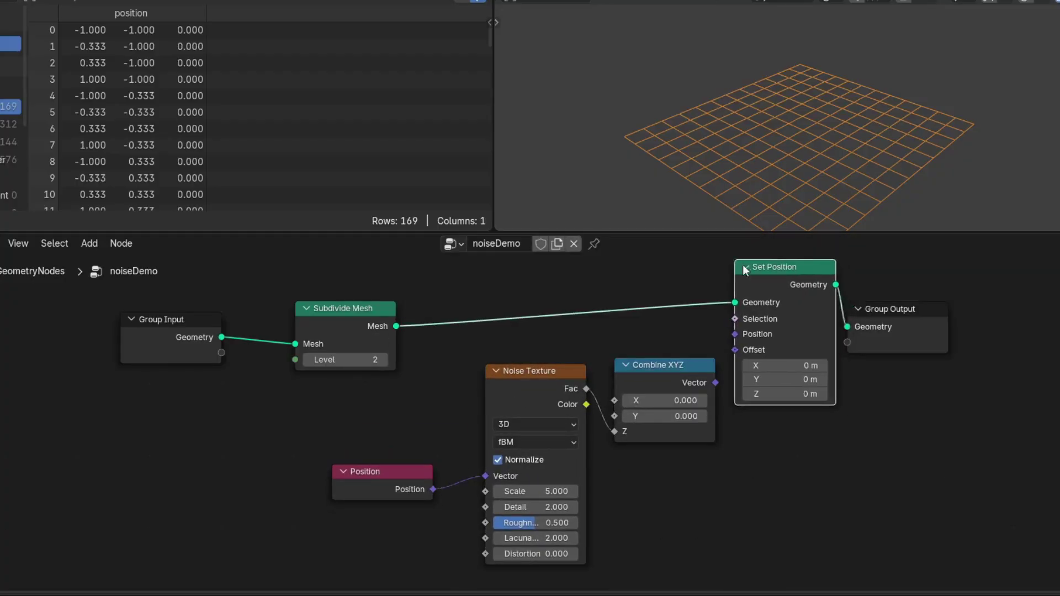
drag(734, 370, 735, 369)
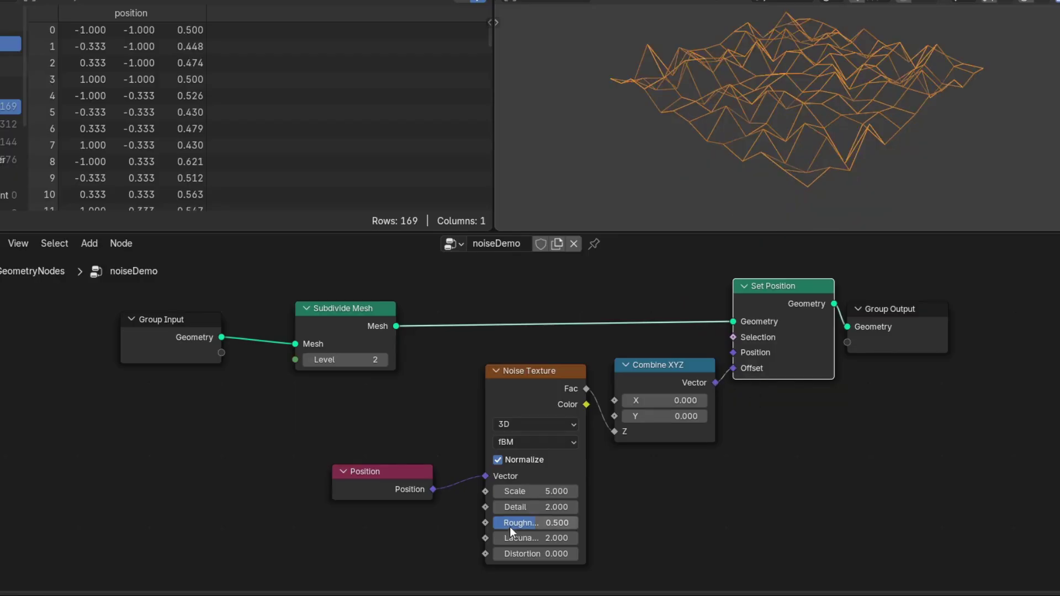
drag(535, 491, 612, 491)
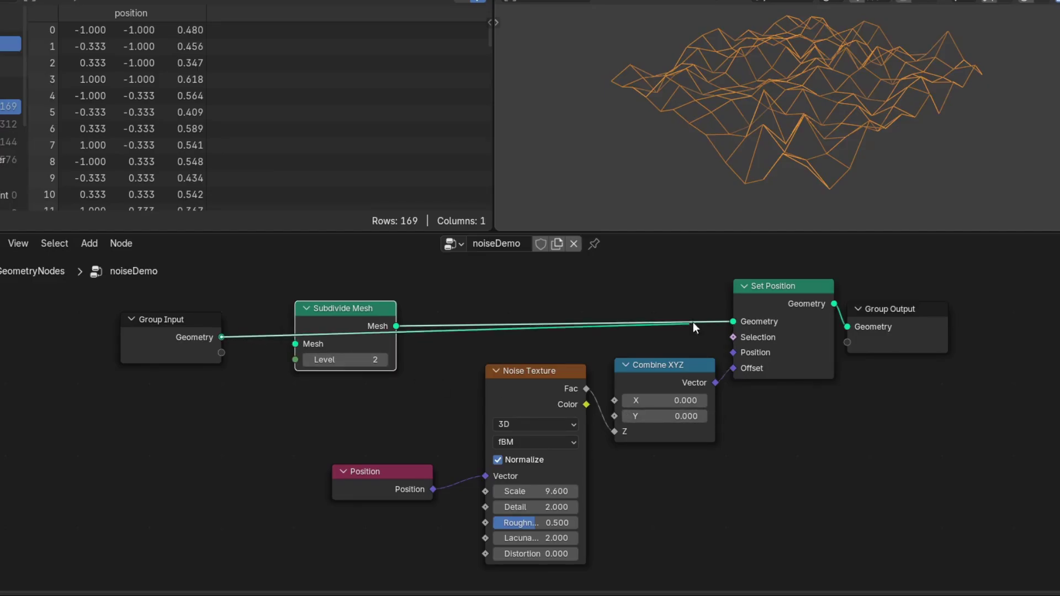
- Move Subdivide Mesh between Set Position and Group Output, and raise noise Scale to 15.100
drag(737, 323, 763, 308)
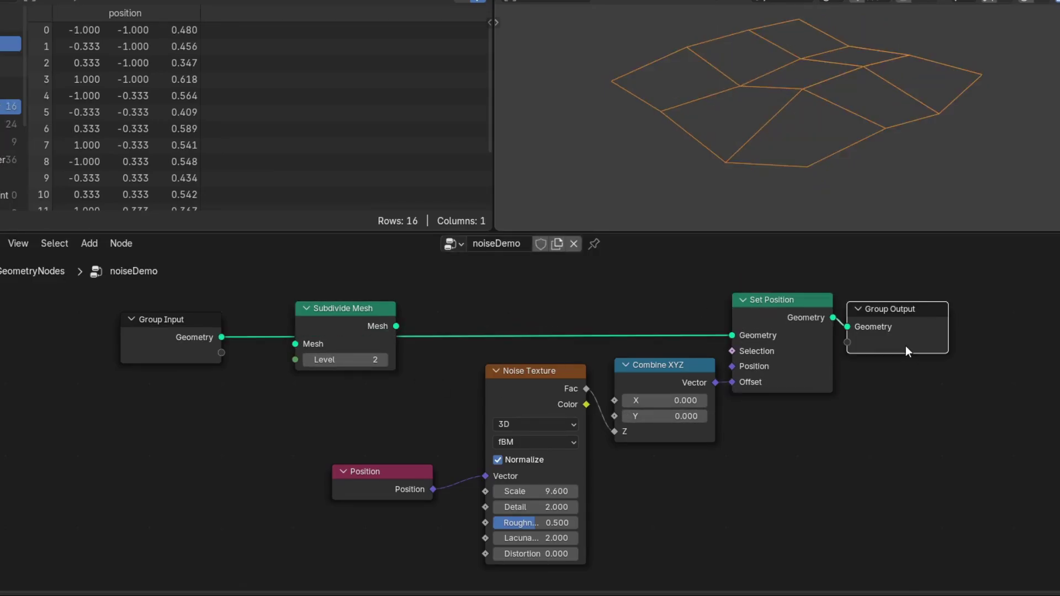
drag(906, 346, 963, 345)
drag(343, 318, 909, 316)
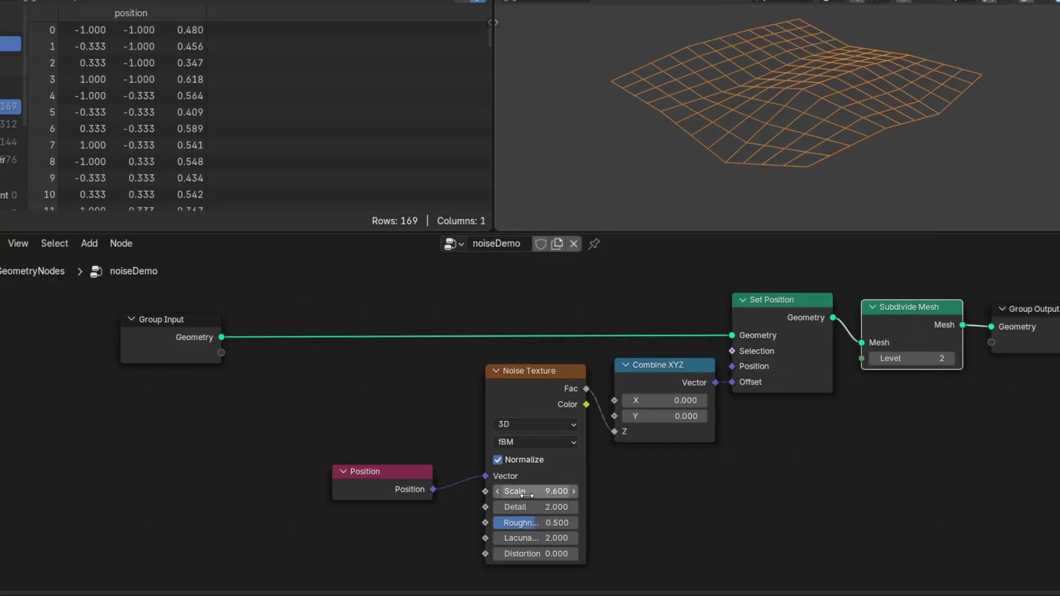
drag(527, 495, 668, 496)
- Reinsert Subdivide Mesh between Group Input and Set Position
middle_drag(754, 500, 610, 461)
scroll(512, 468, up, 3)
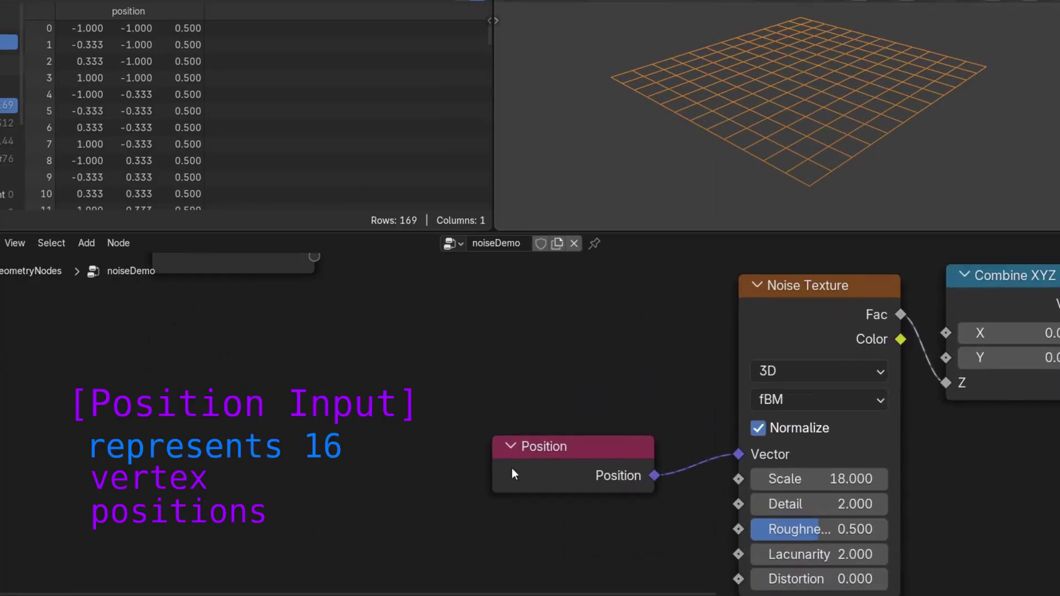
middle_drag(512, 469, 576, 493)
scroll(586, 501, down, 2)
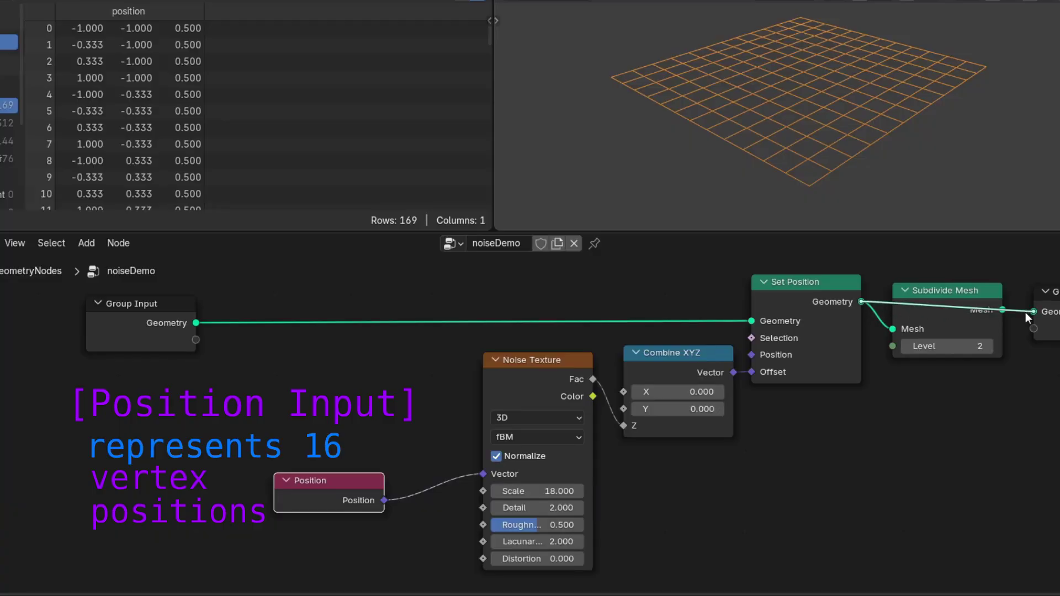
key(ctrl+z)
key(g)
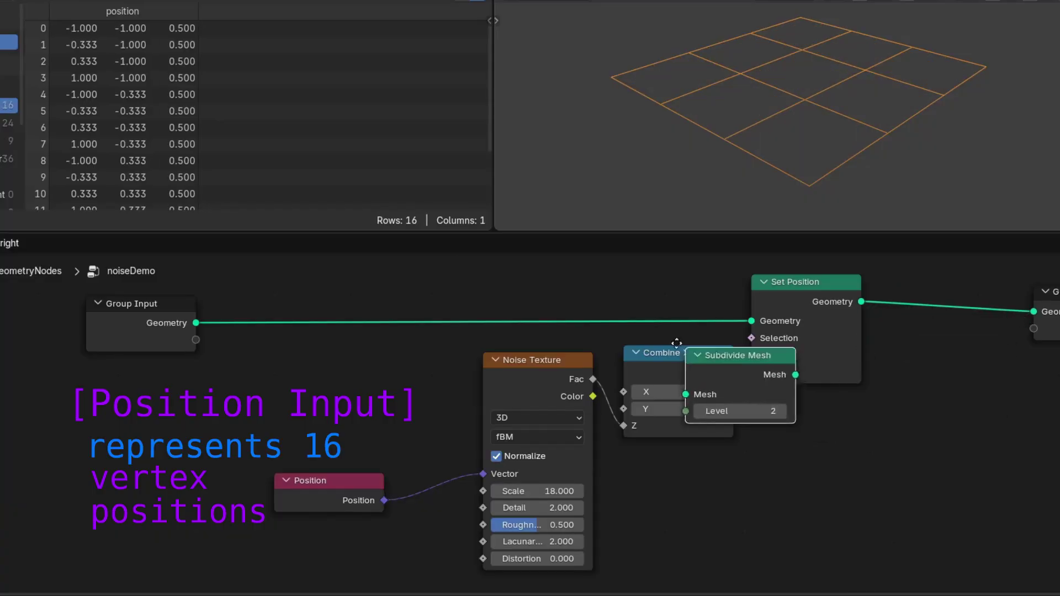
click(481, 320)
drag(566, 289, 539, 298)
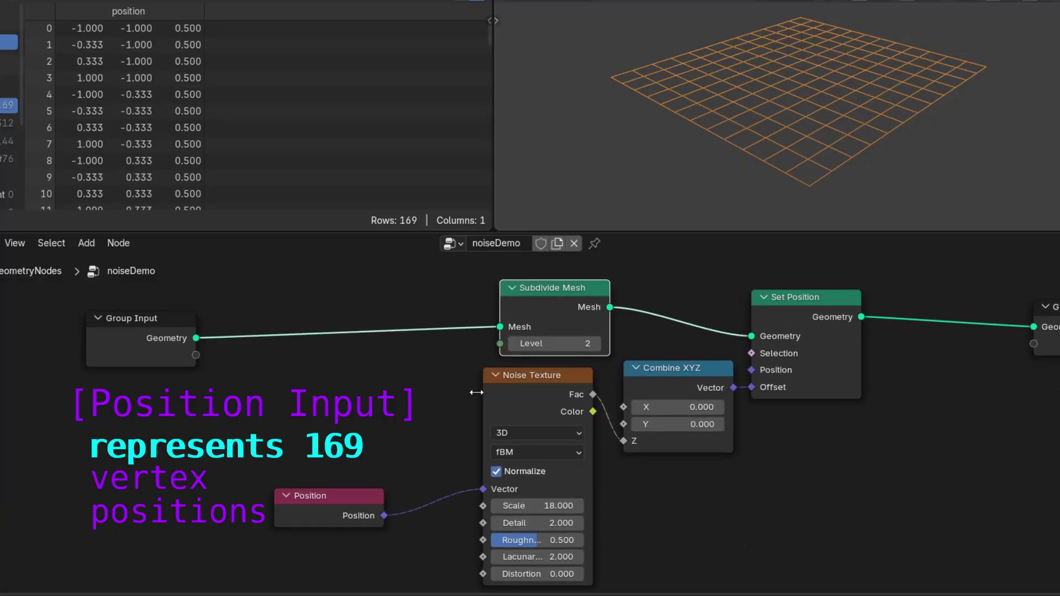
- Nudge the Position node slightly up and to the right
click(330, 498)
key(g)
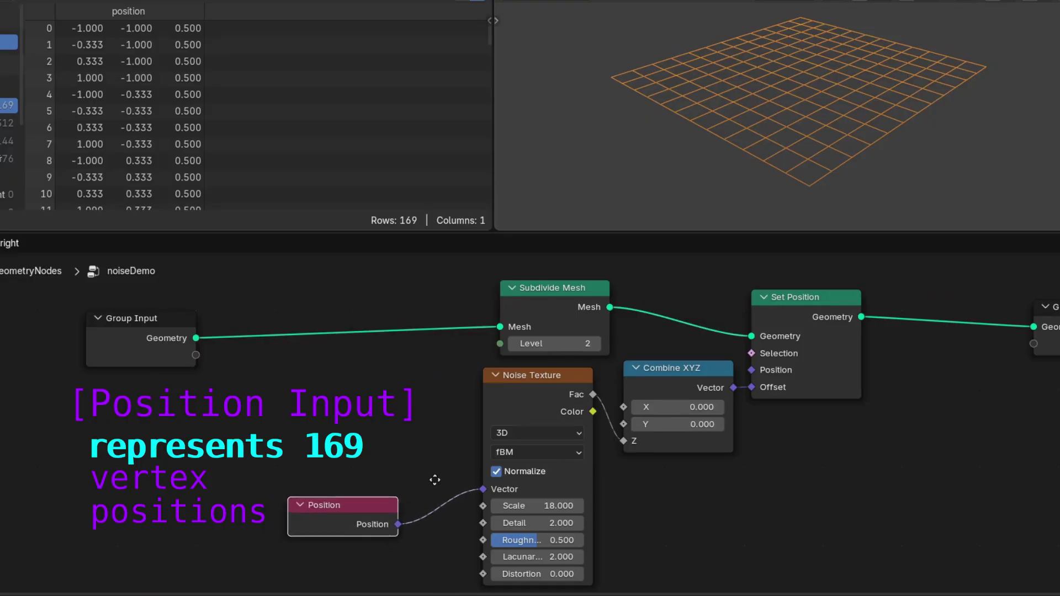
mouse_move(417, 483)
mouse_down()
mouse_move(430, 459)
mouse_move(425, 477)
mouse_up()
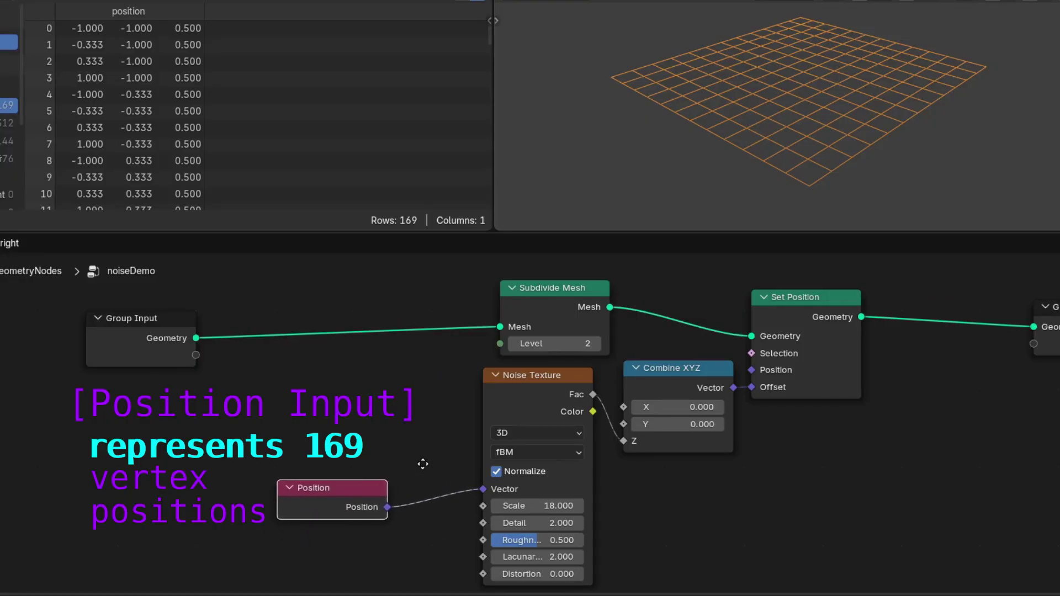
click(421, 477)
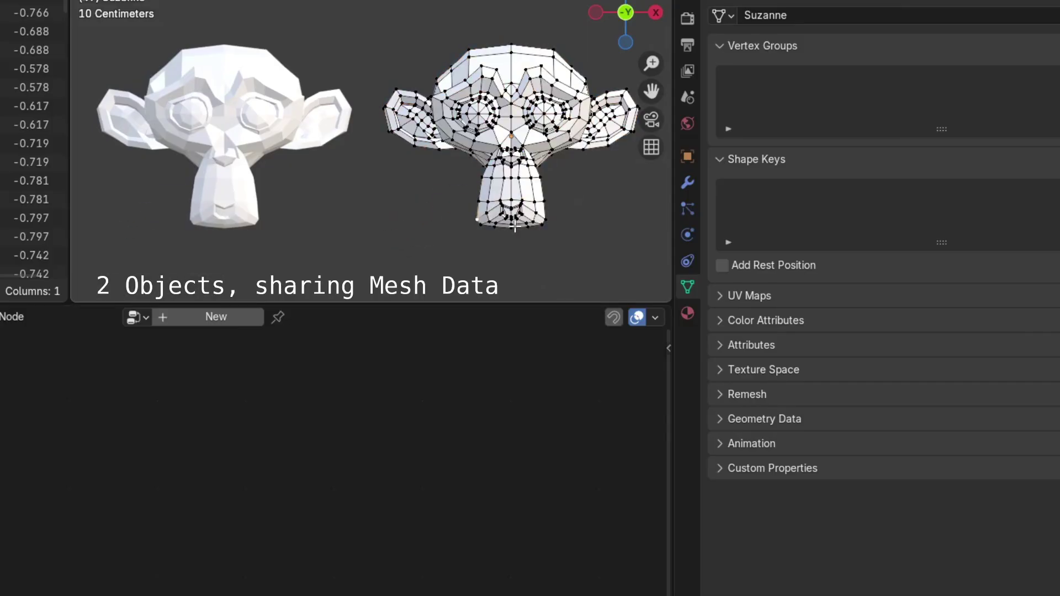
- In Object Mode, add a Geometry Nodes modifier to one Suzanne and insert Set Shade Smooth
key(Tab)
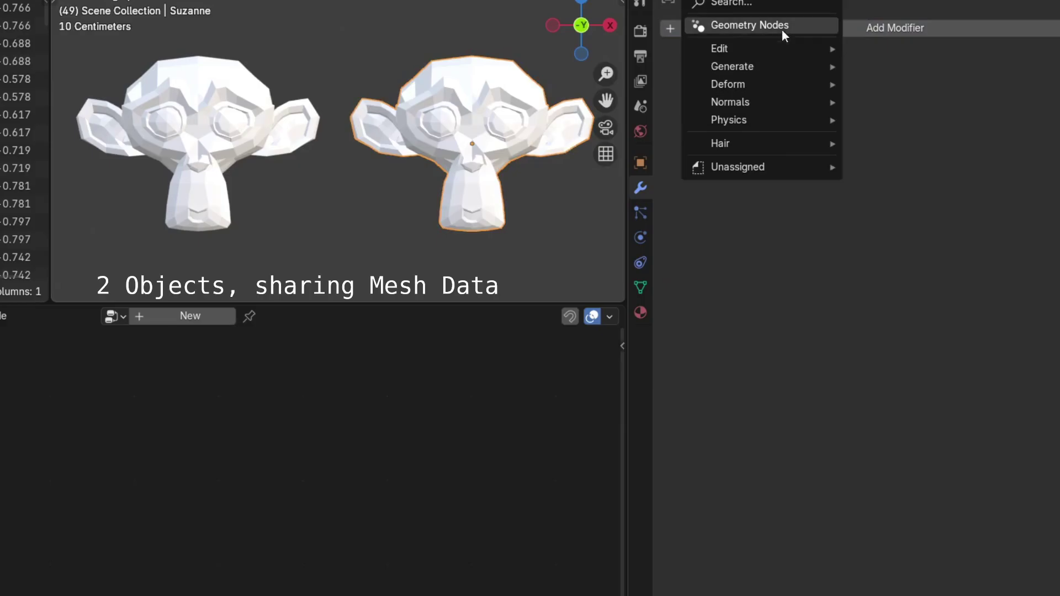
click(783, 33)
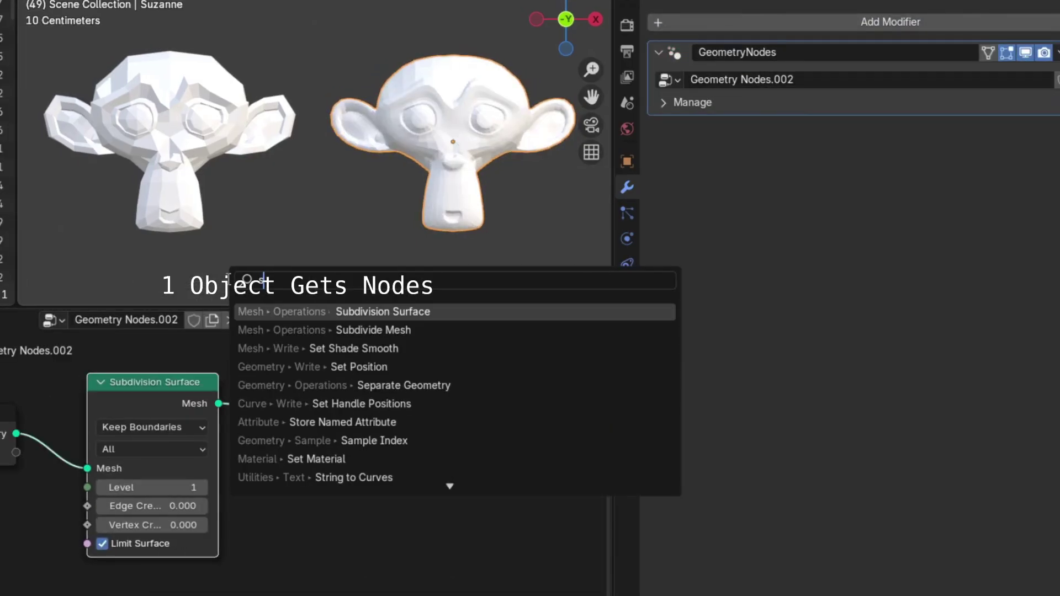
click(331, 357)
click(310, 502)
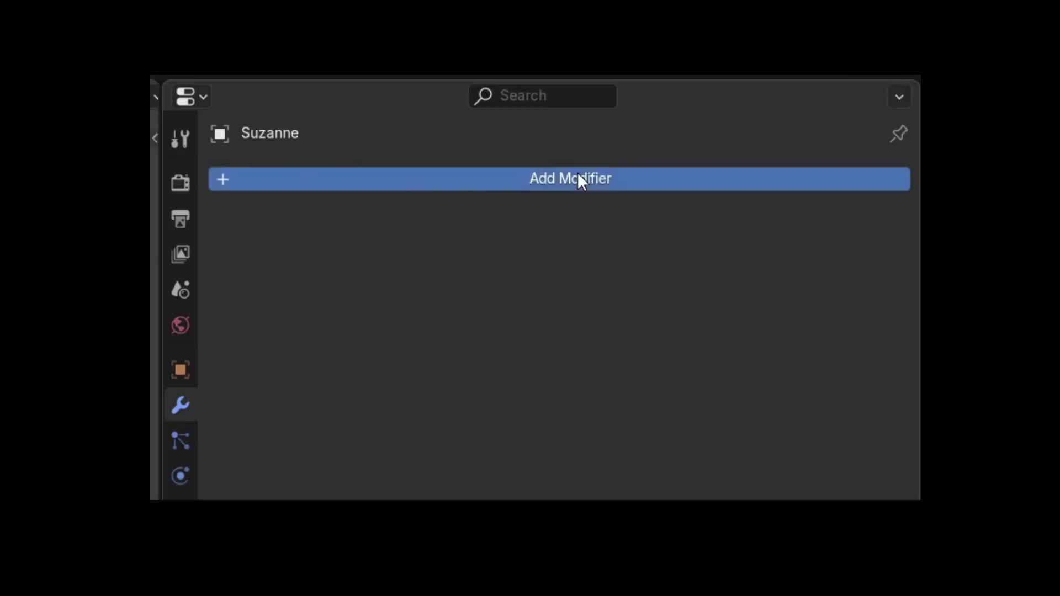
- Add a Geometry Nodes modifier to Suzanne and name its new node group 'MyNodeTree'
click(576, 176)
click(575, 177)
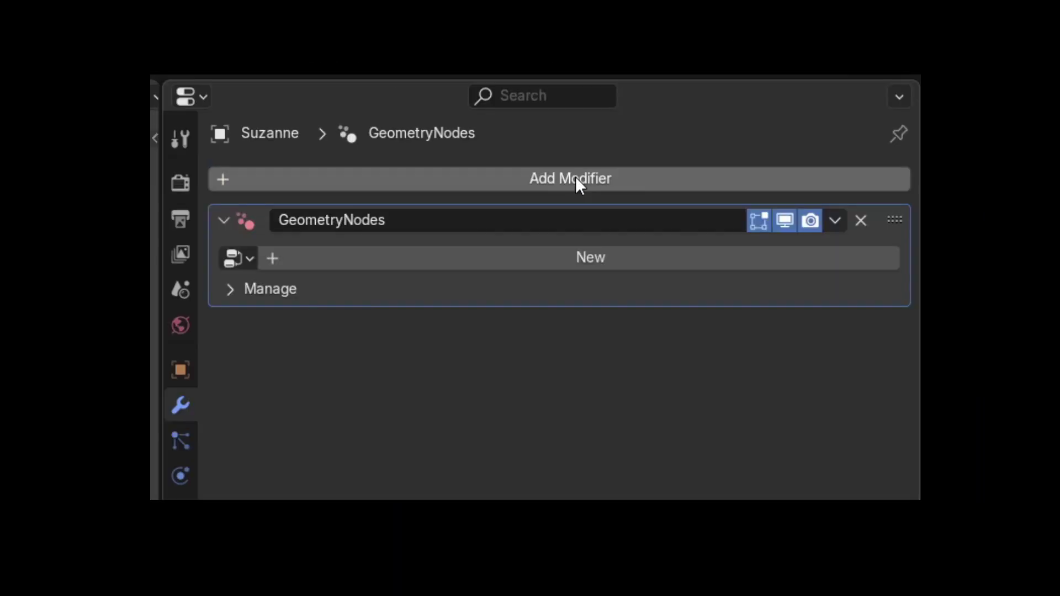
click(433, 258)
click(450, 258)
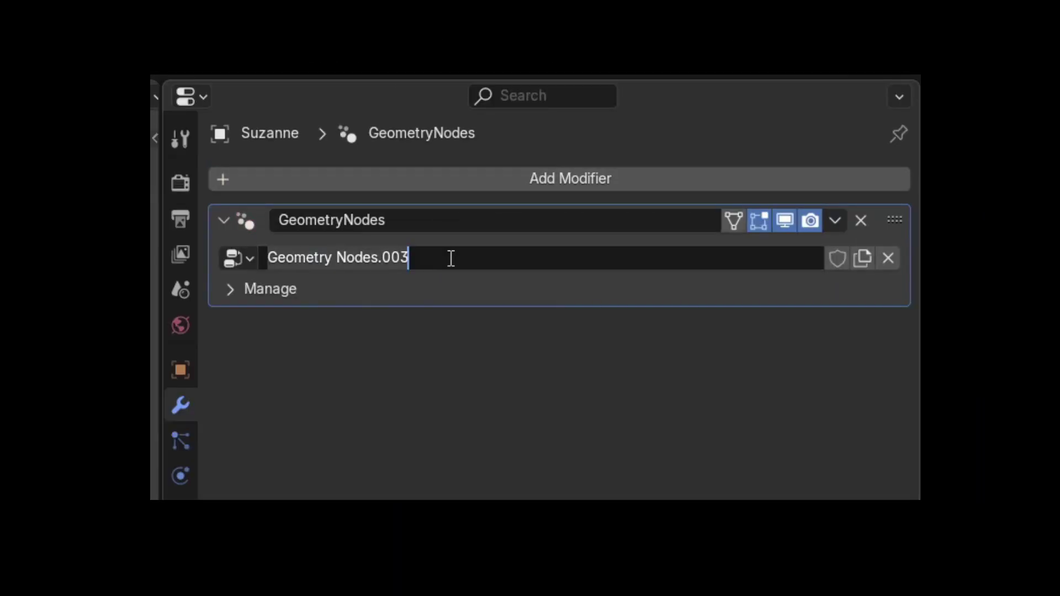
text(MyNodeTree)
key(Return)
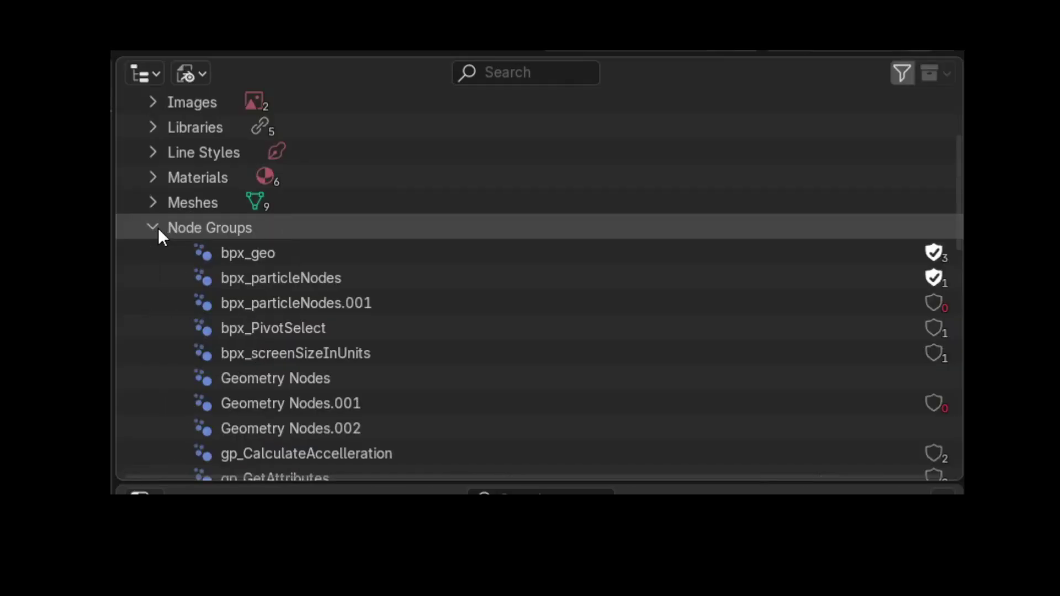
- Select MyNodeTree among the file's node groups
scroll(265, 256, down, 10)
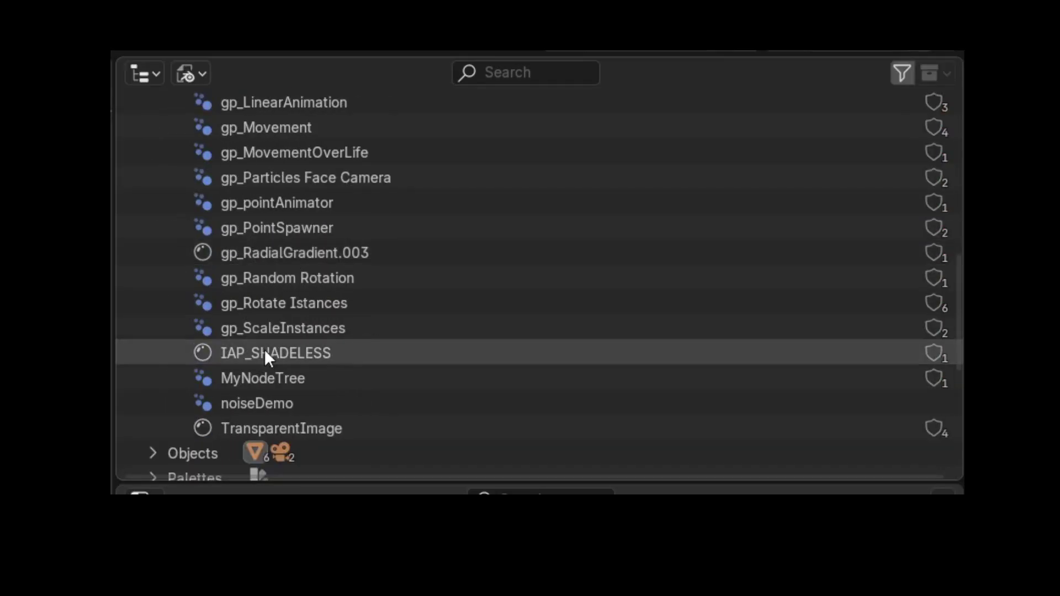
click(268, 378)
scroll(270, 395, down, 2)
- Switch the Outliner to Data API and expand Node Groups > MyNodeTree to show its properties
click(187, 73)
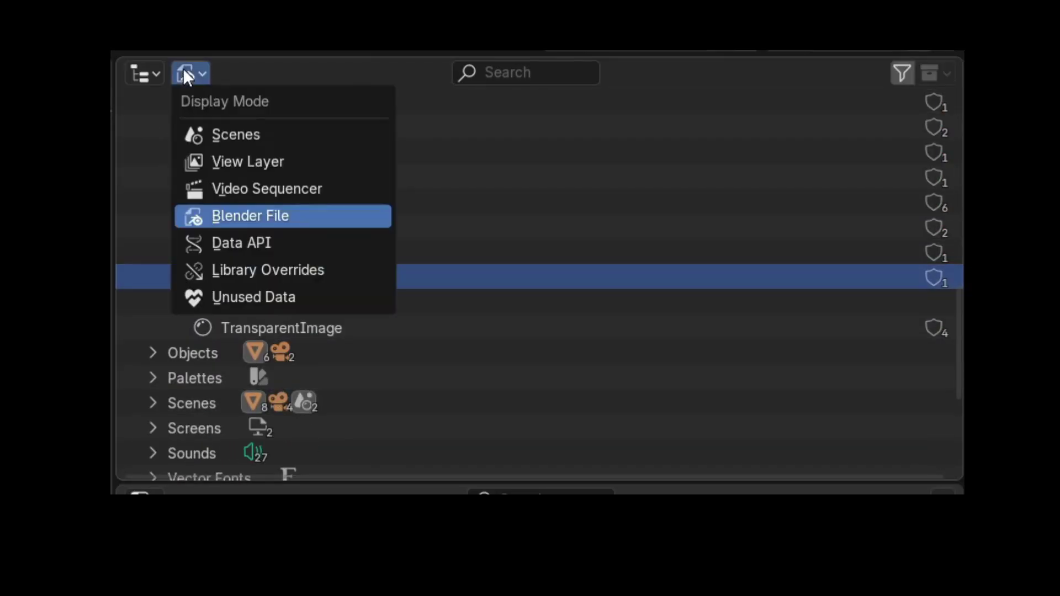
click(257, 241)
click(154, 304)
scroll(346, 299, down, 12)
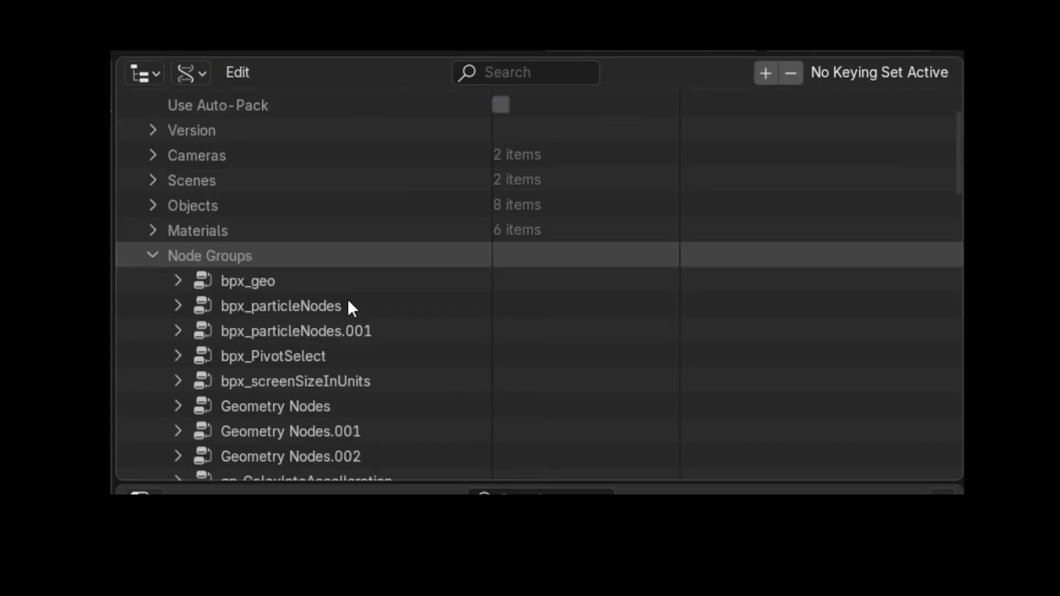
scroll(309, 260, down, 4)
click(204, 354)
scroll(253, 328, down, 5)
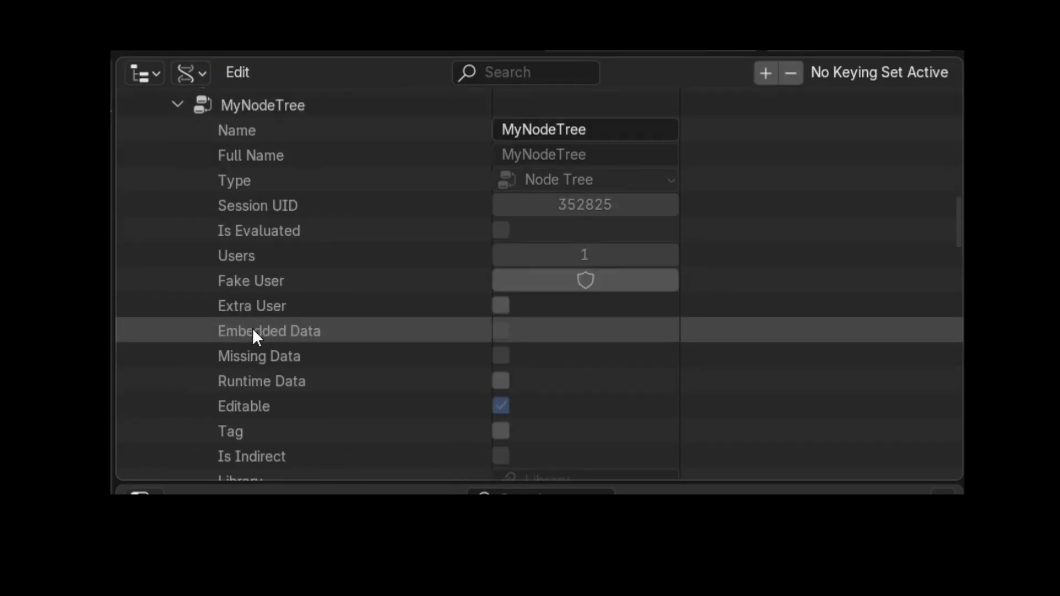
scroll(251, 325, up, 1)
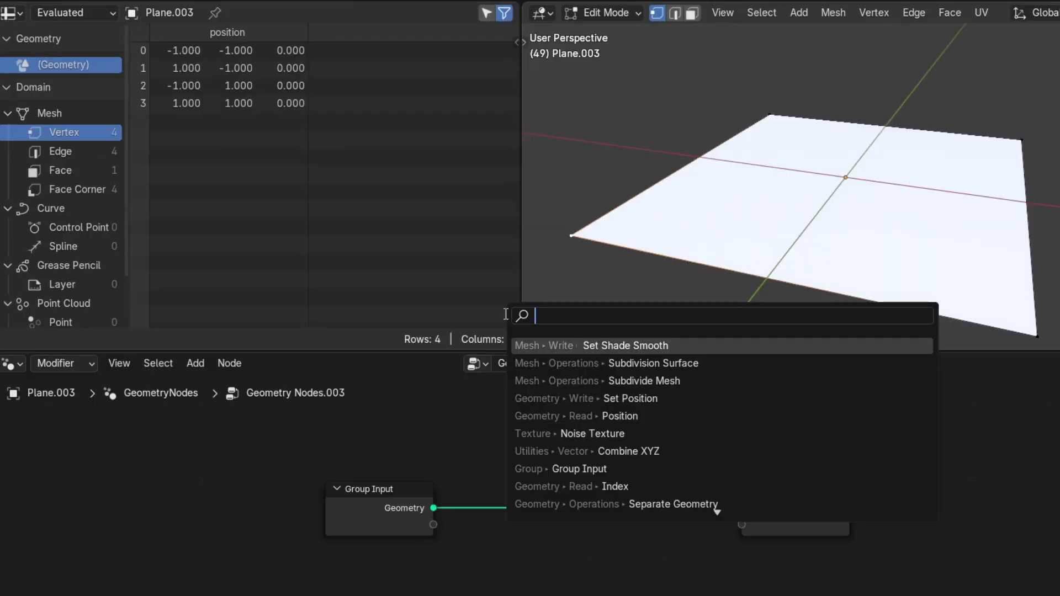
- Add a Viewer node from the 'view' search and link Group Input Geometry into it
text(view)
key(Return)
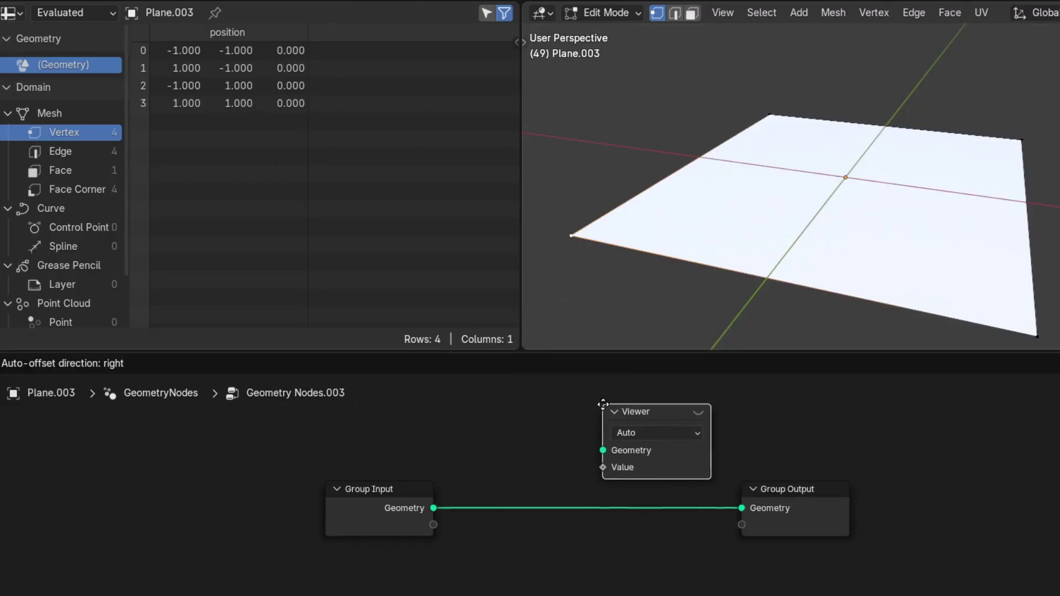
click(621, 441)
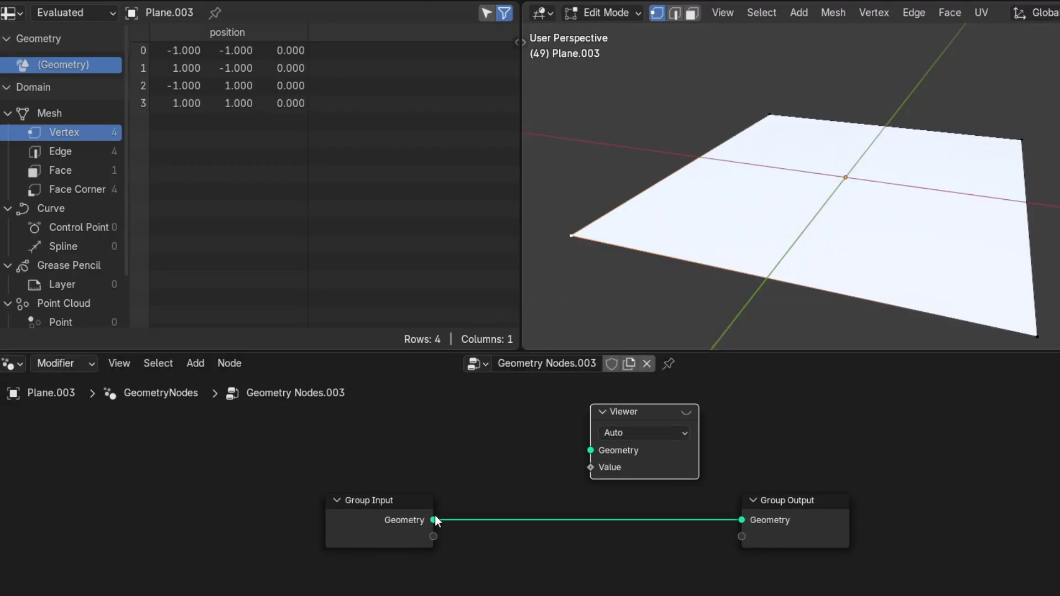
drag(434, 519, 589, 448)
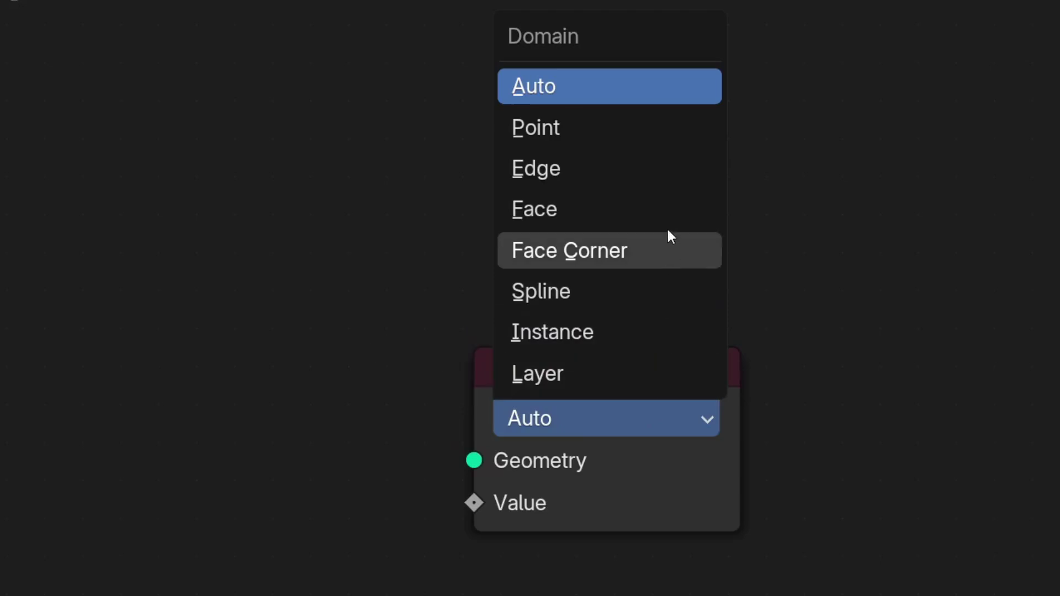
- Browse the spreadsheet's Edge, Face Corner, Control Point and Volume Grids domains, then place a Position node
click(140, 251)
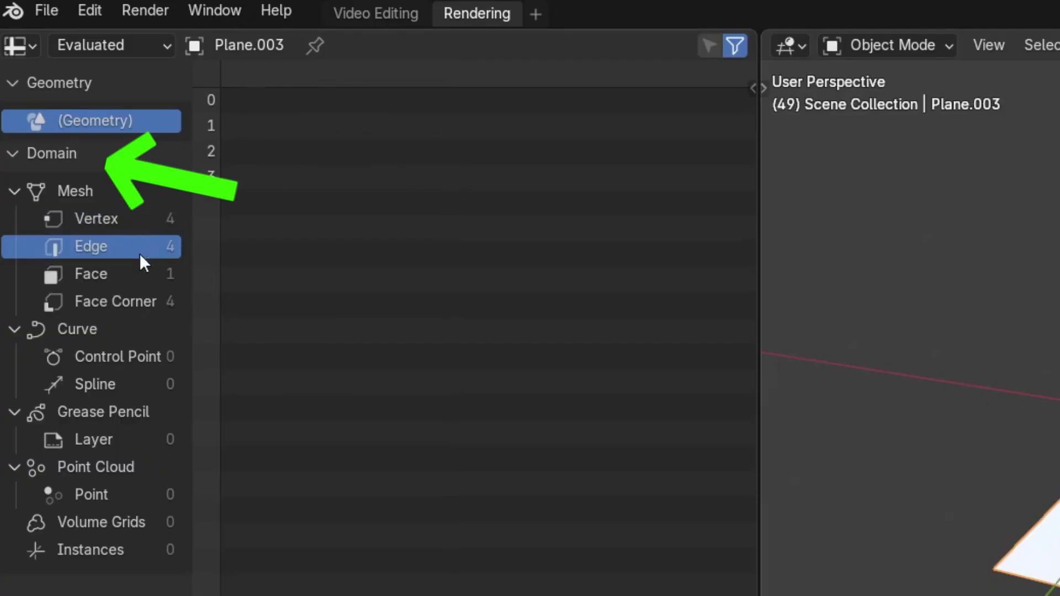
click(135, 301)
click(129, 357)
click(117, 522)
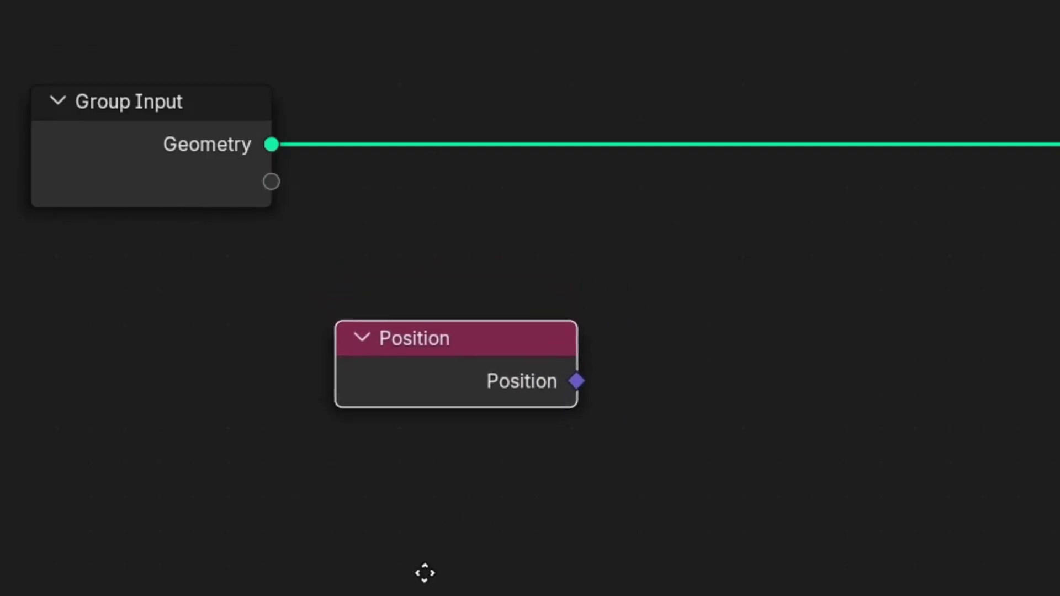
click(443, 572)
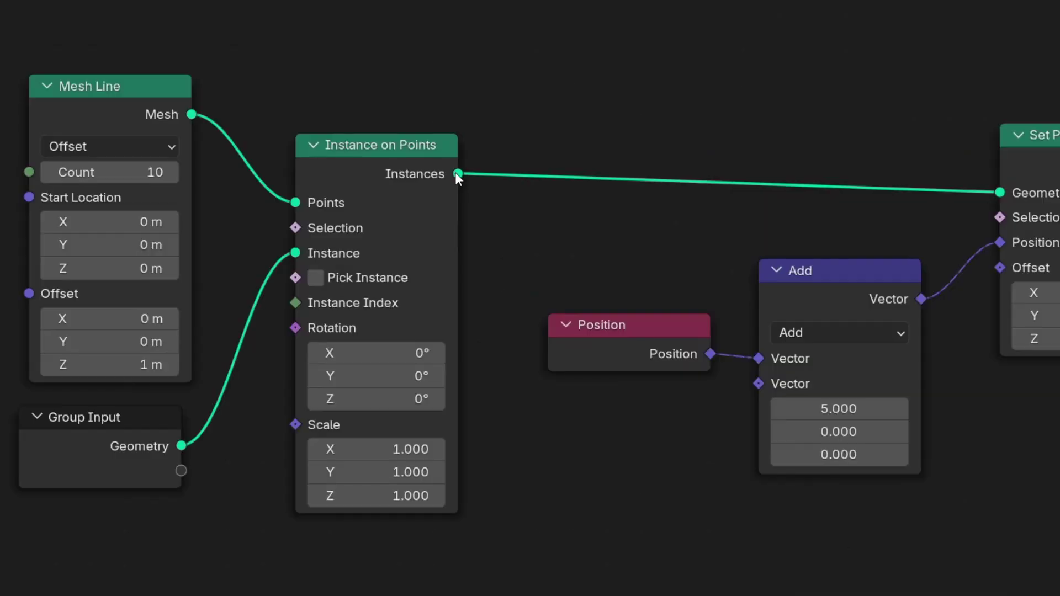
mouse_move(456, 176)
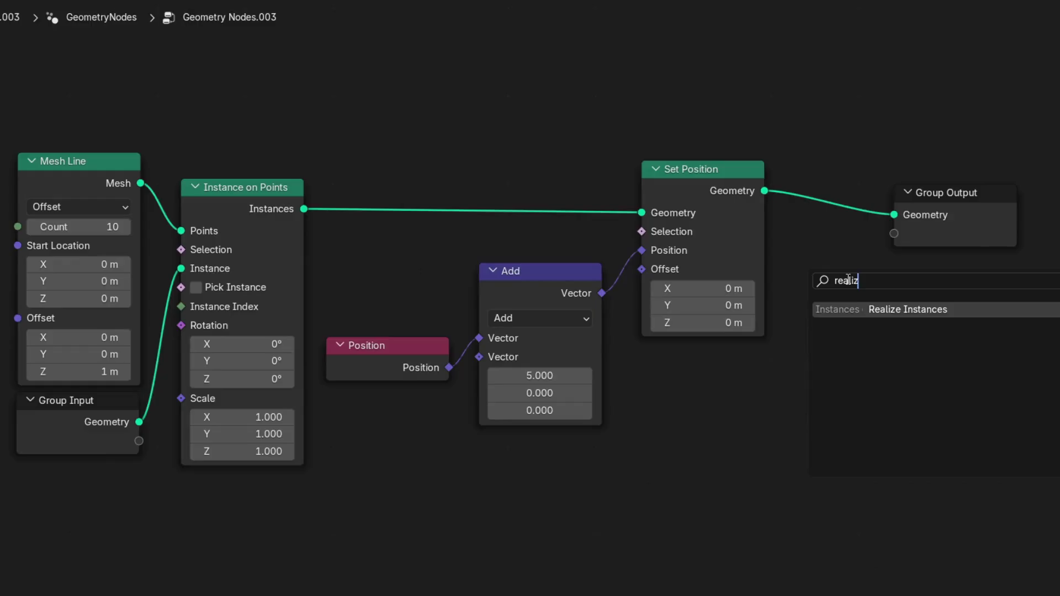
- Add Realize Instances before Group Output and list the realized positions in the Vertex domain
key(Return)
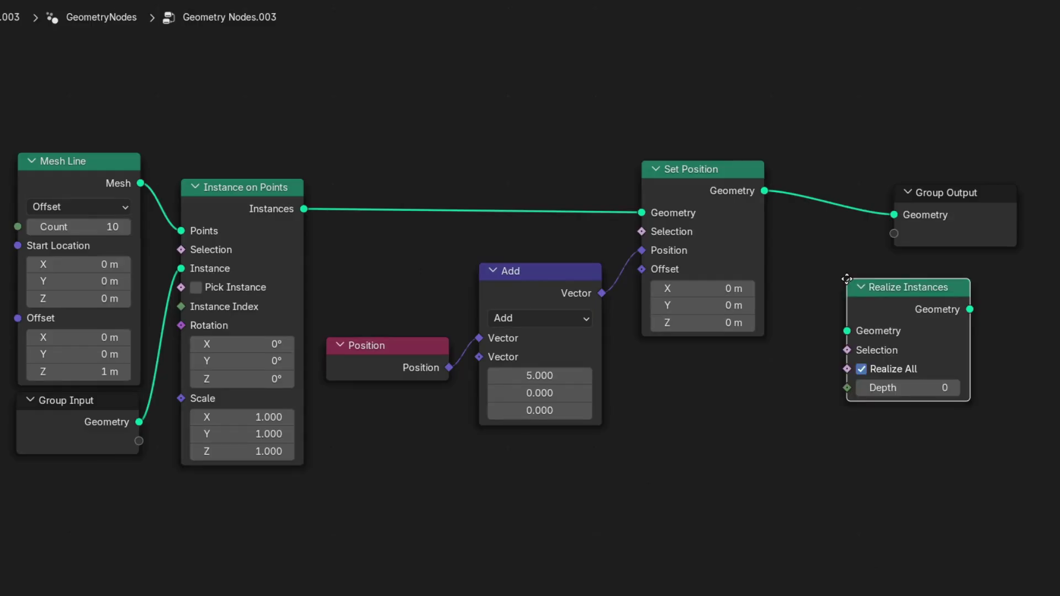
click(822, 173)
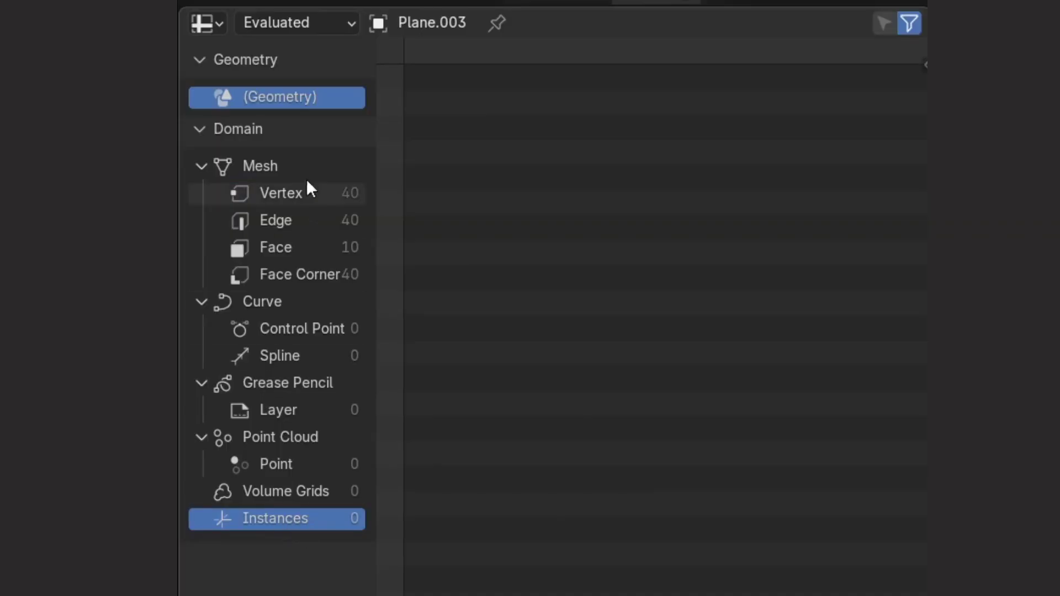
click(290, 199)
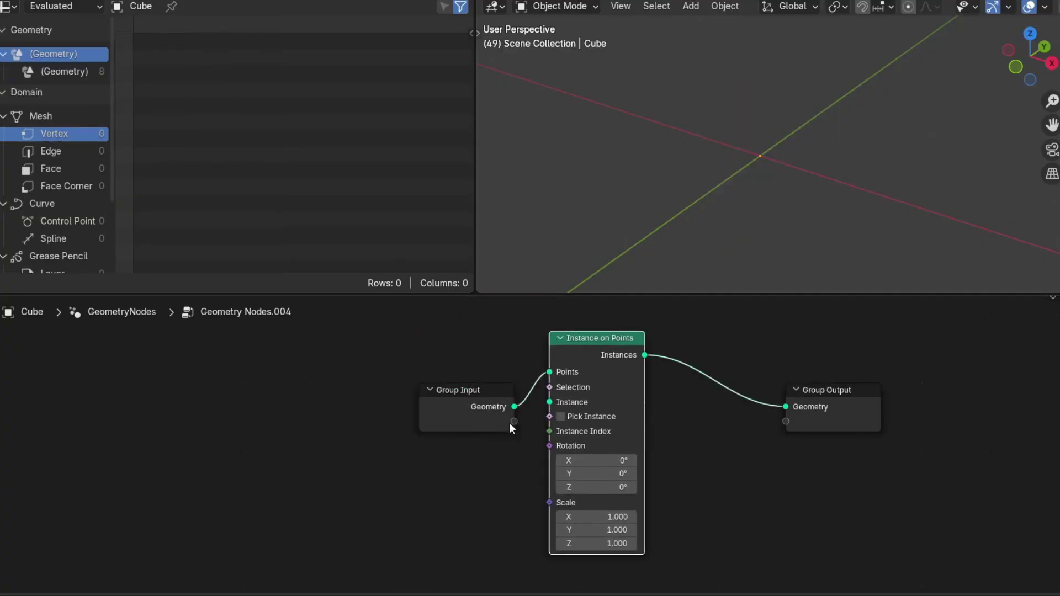
- Add a Grid node feeding its points into Instance on Points, and move Group Output right
key(shift+a)
text(grid)
key(Return)
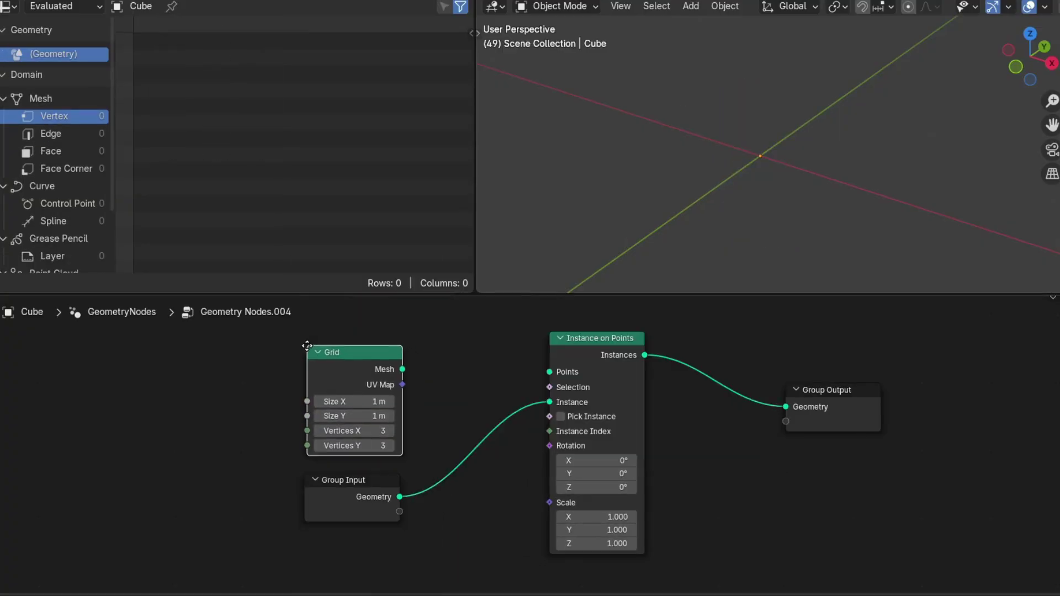
drag(568, 380, 550, 372)
scroll(662, 442, down, 3)
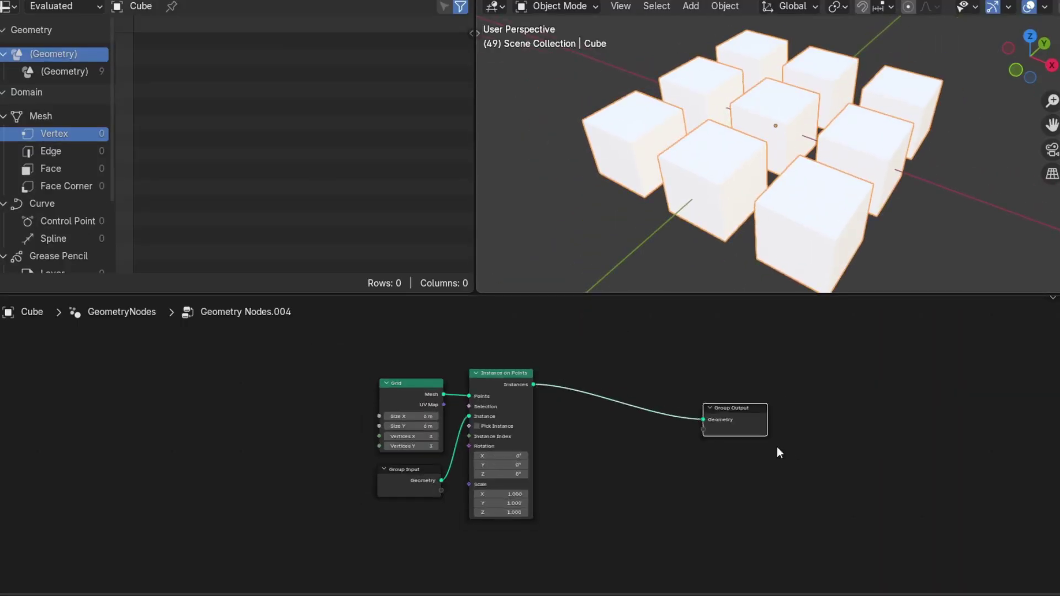
drag(740, 414, 861, 348)
scroll(552, 429, up, 2)
- Add a Random Value node with an Index node as its ID
key(shift+a)
text(random)
key(Return)
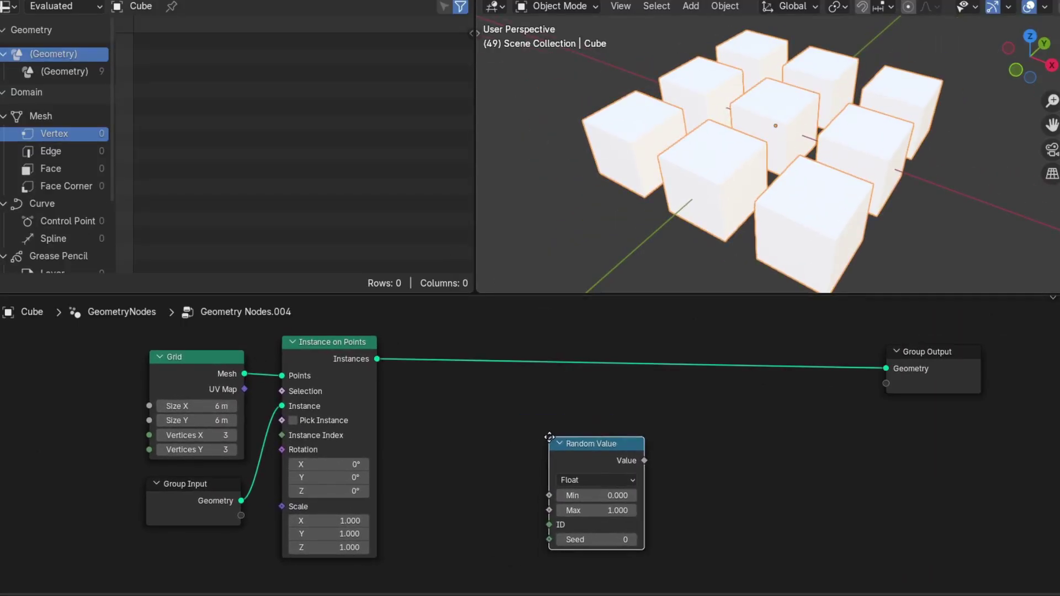
click(596, 458)
key(shift+a)
text(ind)
key(Return)
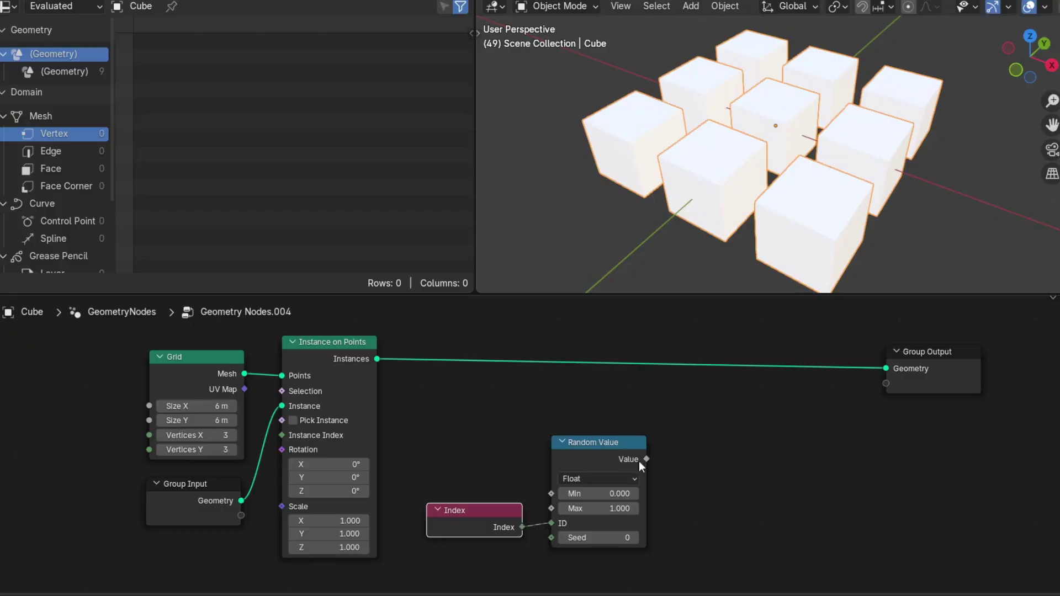
- Drive a Color Ramp from the random value, with red, green and blue stops
drag(646, 459, 728, 442)
text(col)
key(Return)
middle_drag(729, 441, 631, 412)
click(734, 479)
drag(718, 386, 718, 296)
click(652, 401)
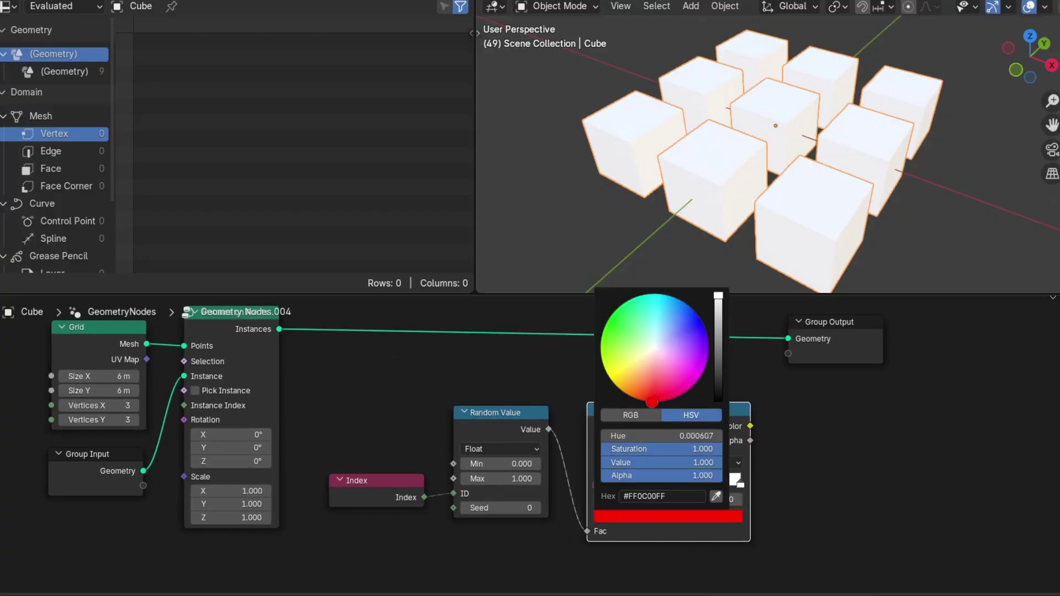
click(599, 462)
click(668, 516)
click(607, 325)
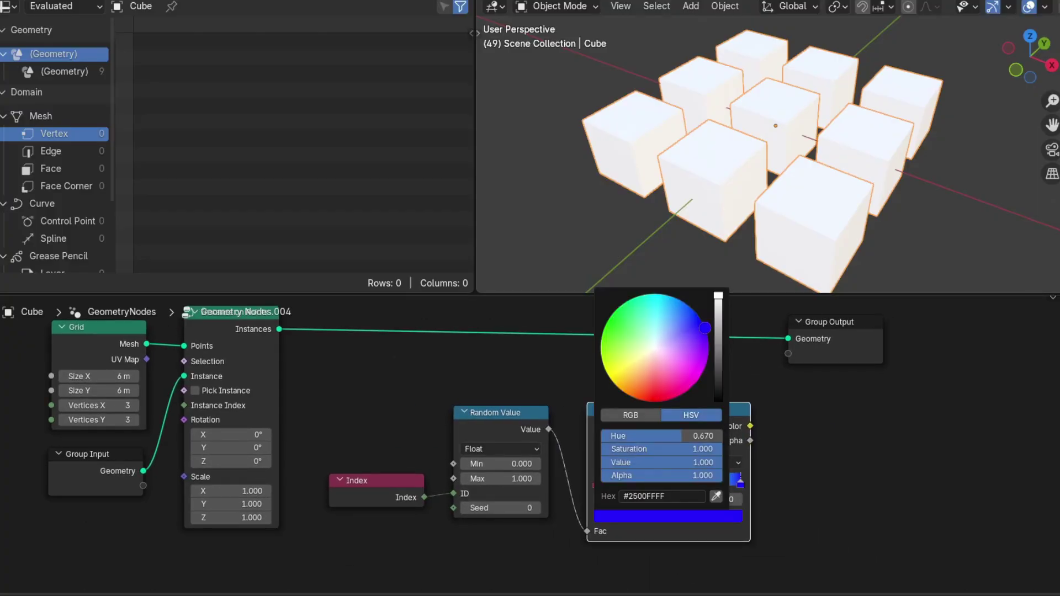
- Preview the ramp colour through a Viewer node set to the Instance domain
scroll(776, 456, down, 1)
drag(710, 362, 712, 362)
text(view)
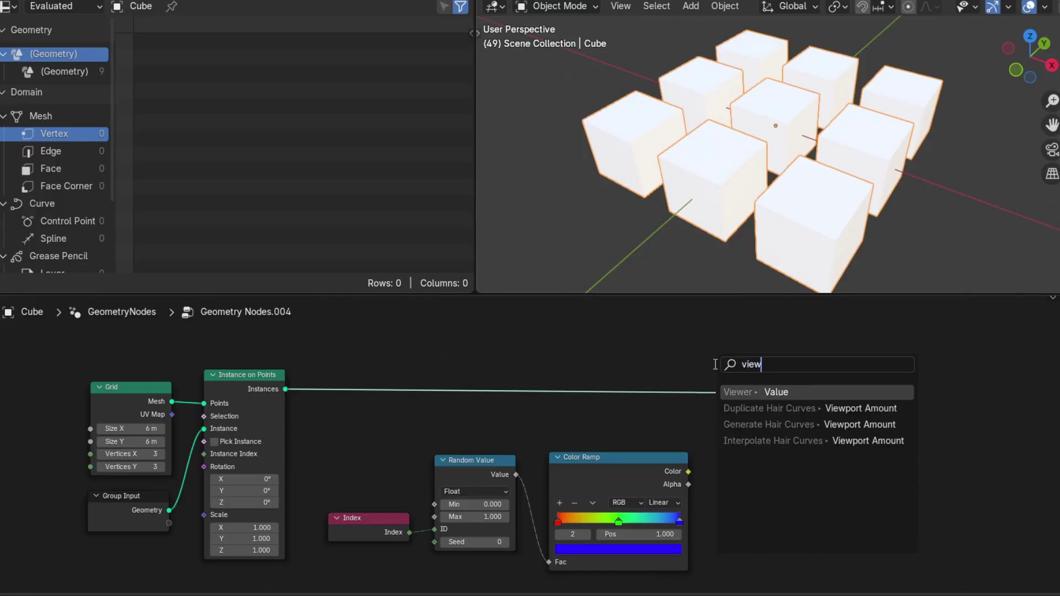
key(Return)
click(733, 347)
click(737, 446)
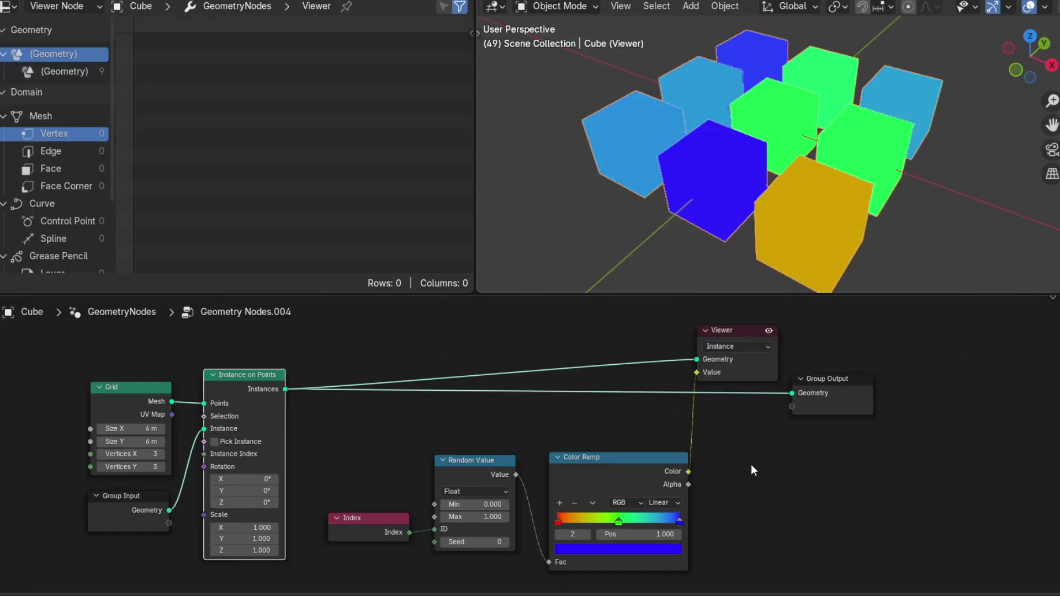
- Raise the Random Value seed to 9
click(506, 541)
click(505, 541)
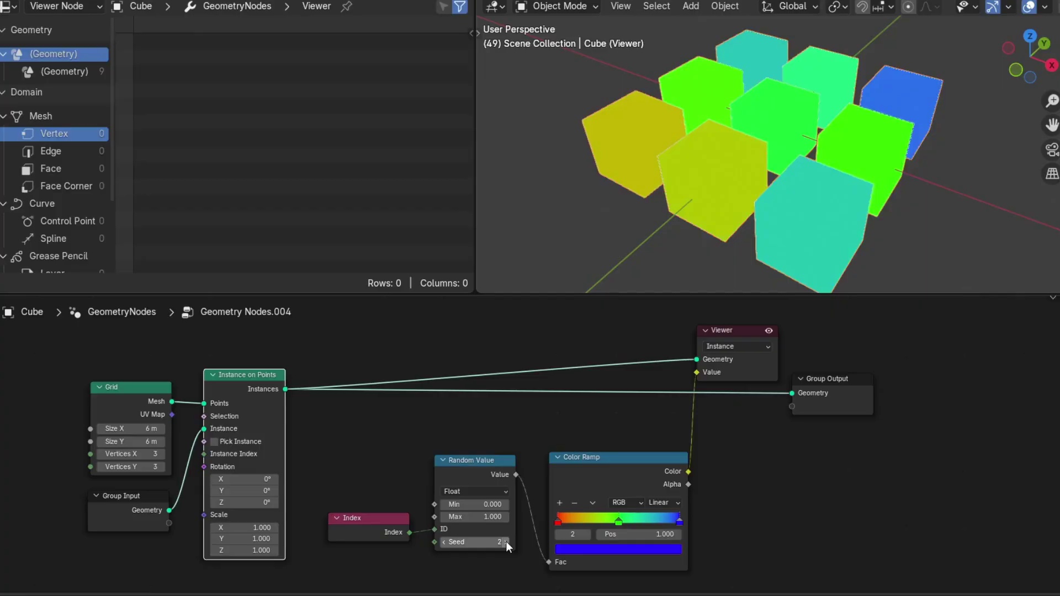
click(506, 541)
click(506, 541)
click(506, 541)
click(505, 541)
click(506, 541)
- Link the ramp colour to Group Output and name the modifier's output attribute 'col'
key(t)
drag(700, 471, 803, 407)
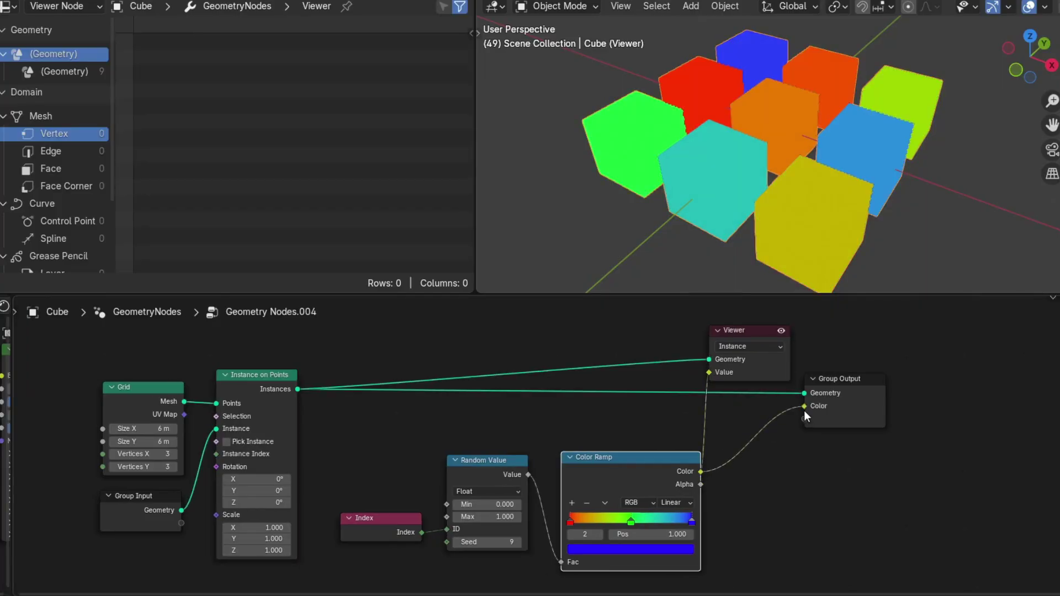
click(823, 418)
drag(1057, 448, 854, 439)
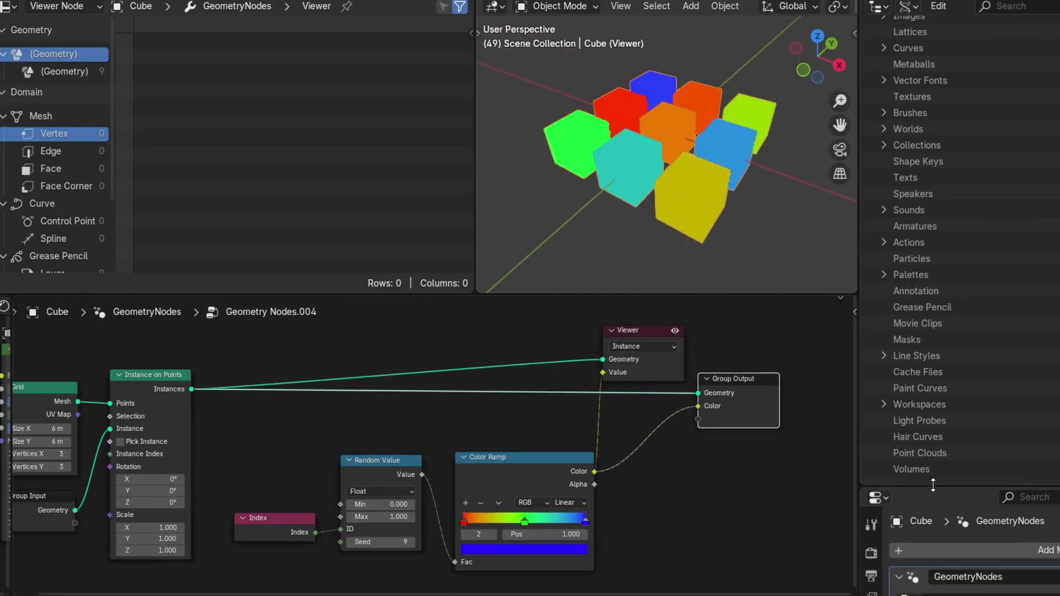
drag(938, 487, 938, 69)
click(938, 204)
click(1048, 232)
text(col)
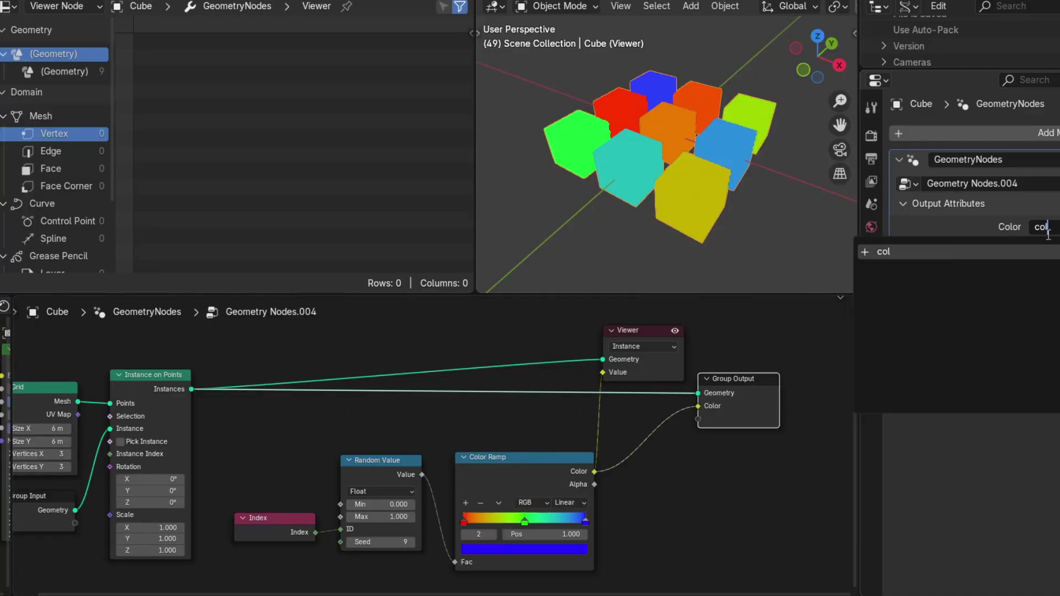
key(Return)
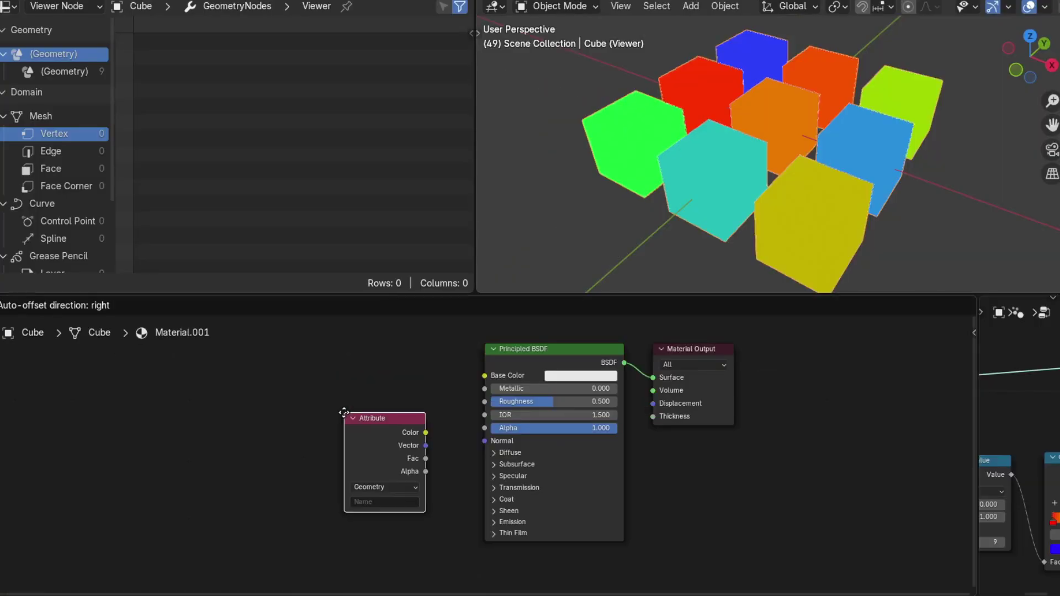
- Set the shader Attribute node to 'col' and feed it into Base Color
click(378, 502)
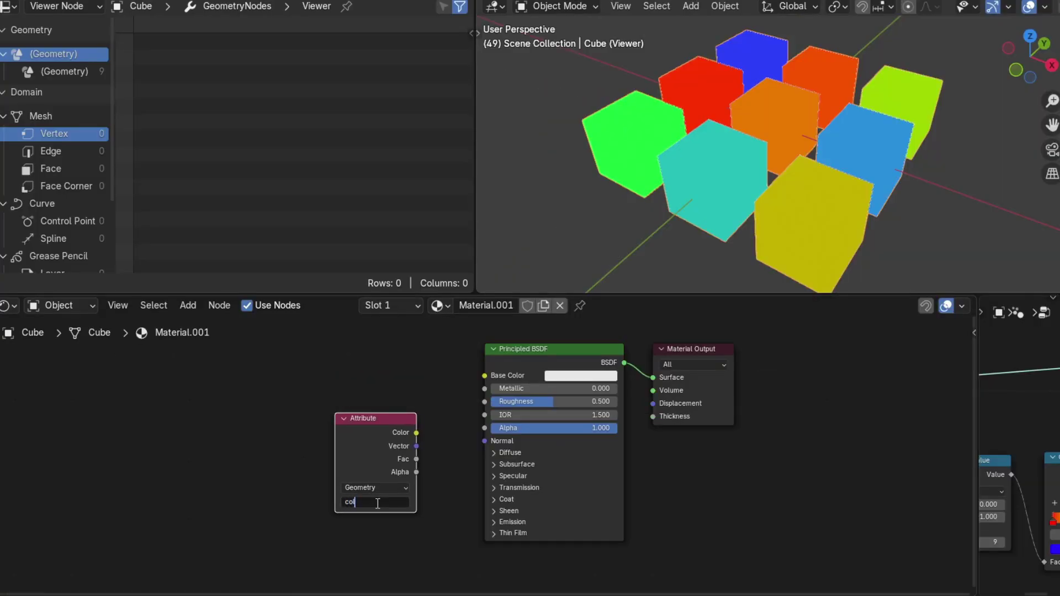
drag(417, 432, 485, 376)
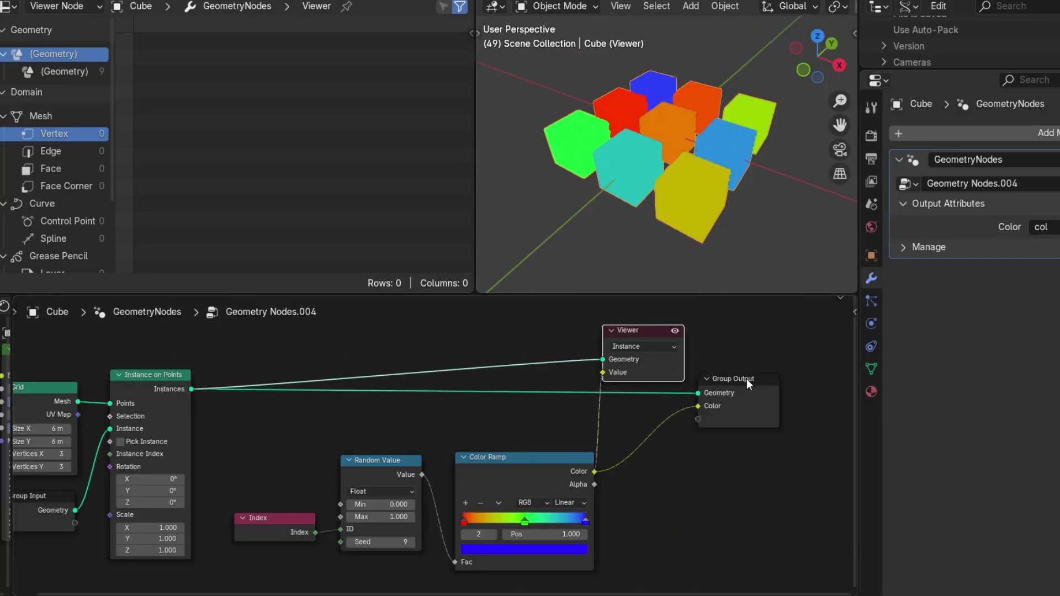
middle_drag(594, 418, 661, 397)
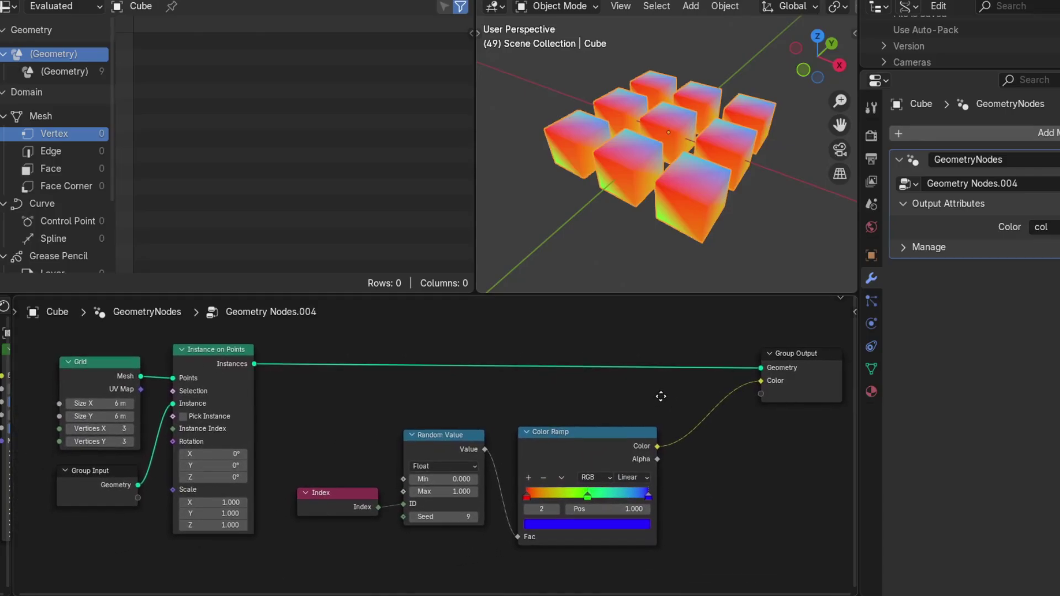
- Insert a Realize Instances node on the link into Group Output
key(z)
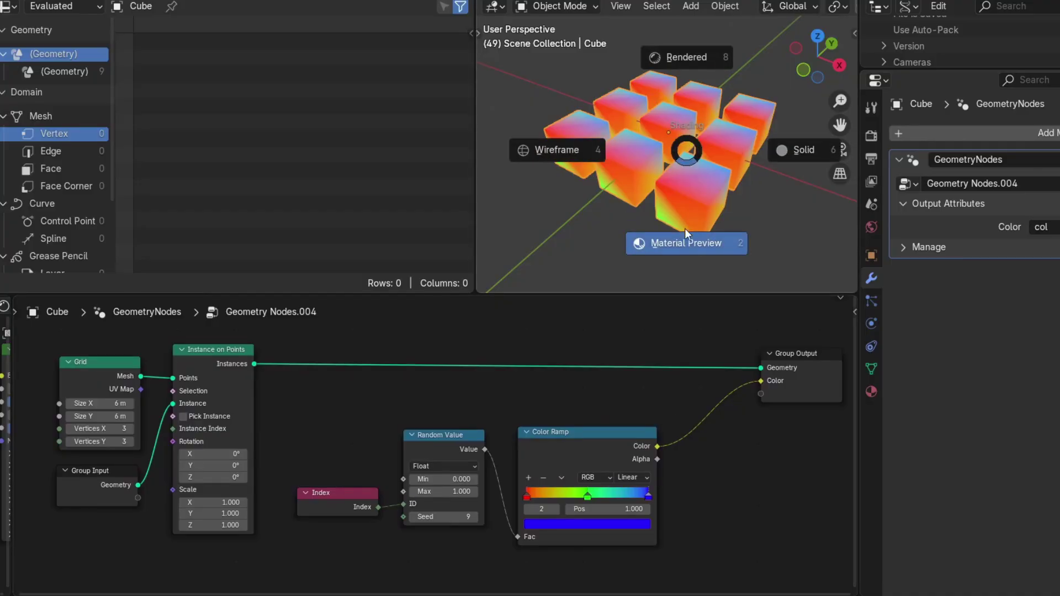
key(shift+a)
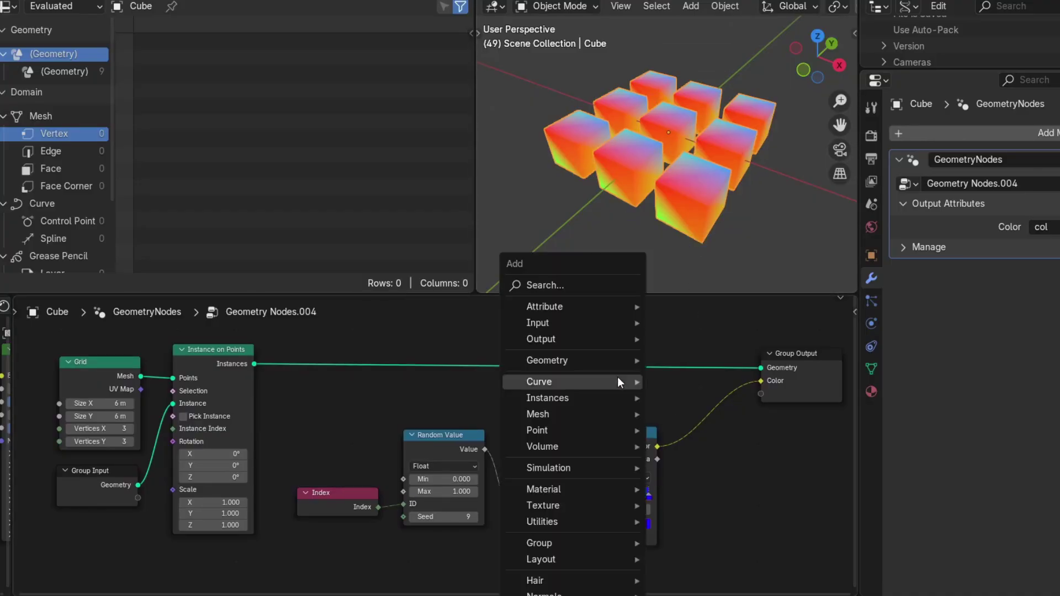
click(571, 285)
text(rea)
click(620, 314)
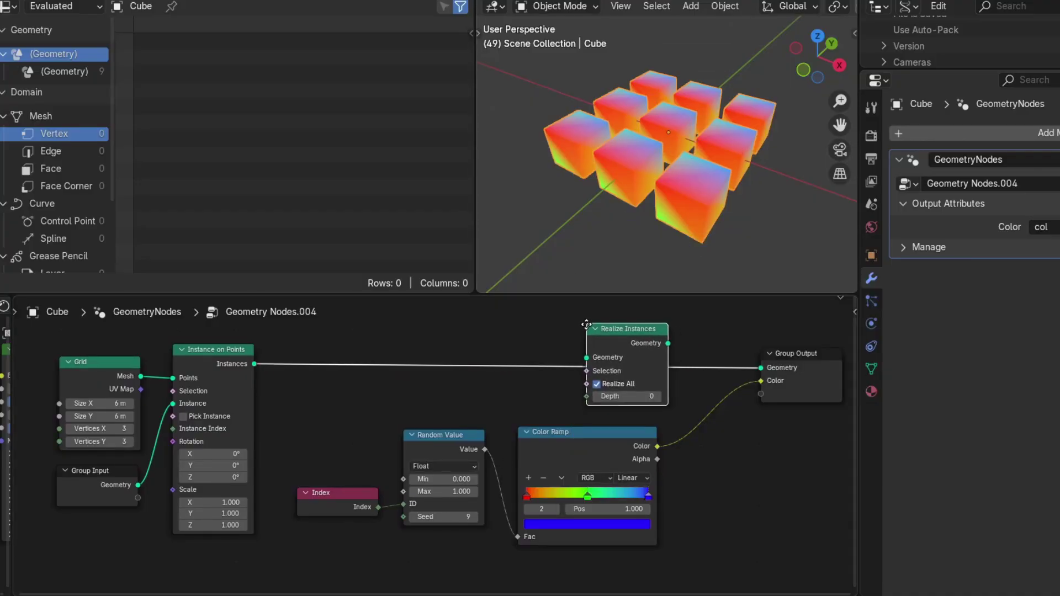
click(584, 355)
drag(604, 408, 606, 416)
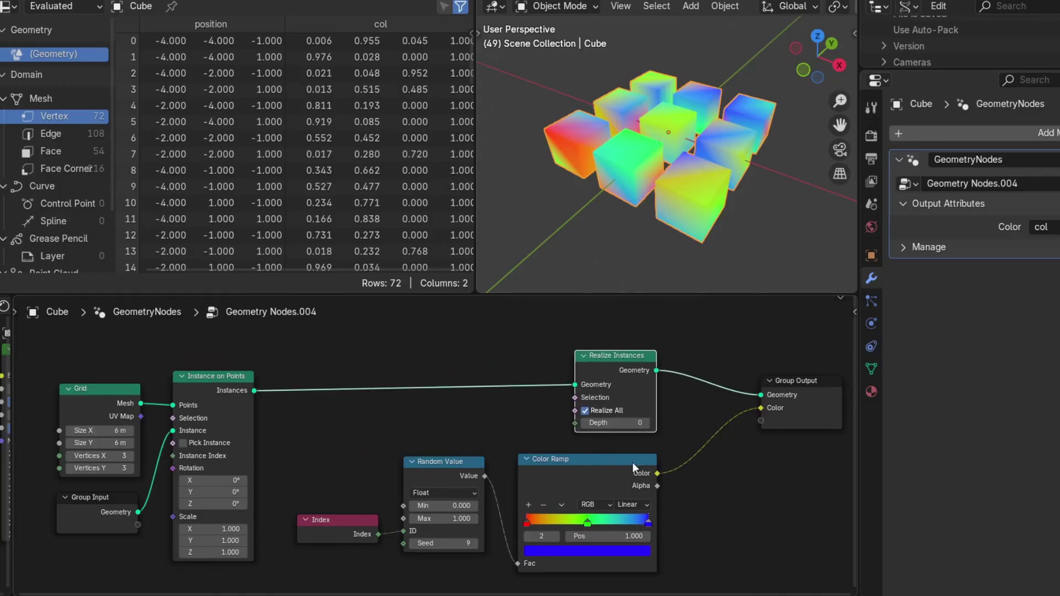
middle_drag(632, 462, 502, 376)
drag(487, 323, 778, 397)
middle_drag(481, 376, 529, 355)
- Add an Instance-domain Capture Attribute before Realize Instances that captures the ramp colour for Group Output
key(shift+a)
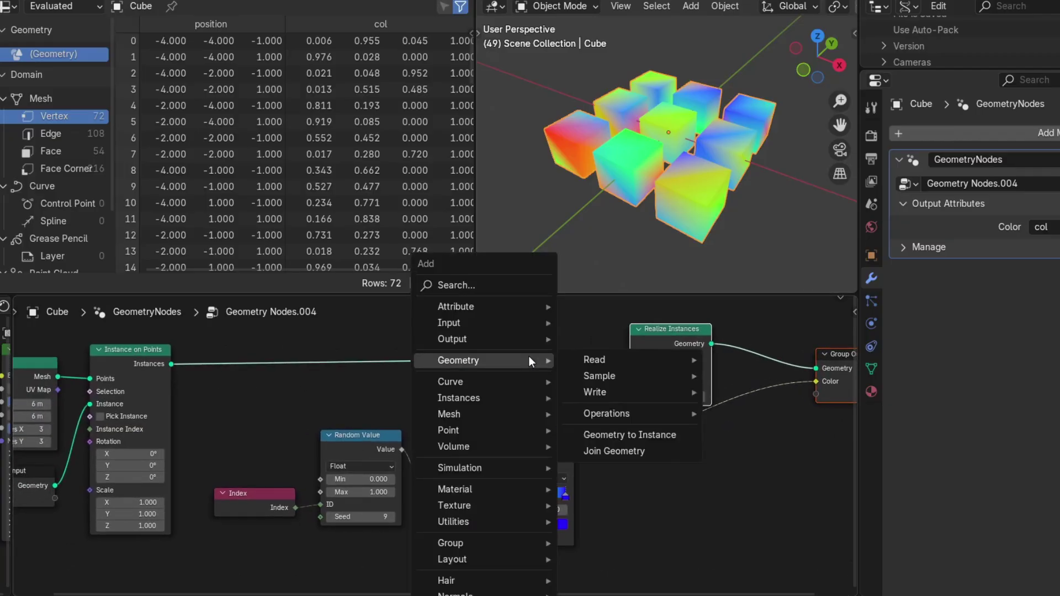
text(ca)
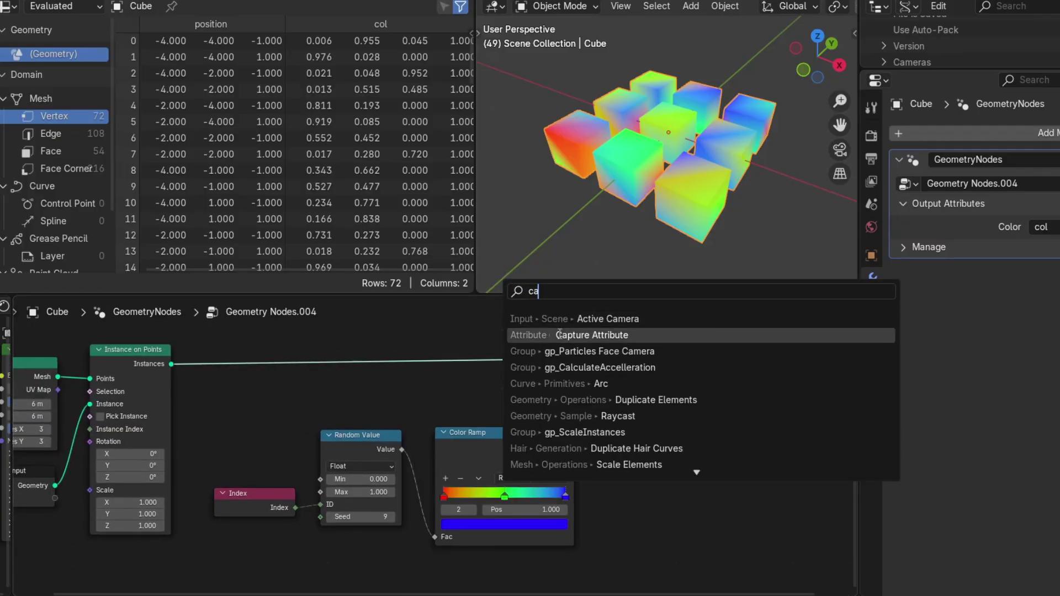
click(538, 336)
click(539, 349)
click(555, 352)
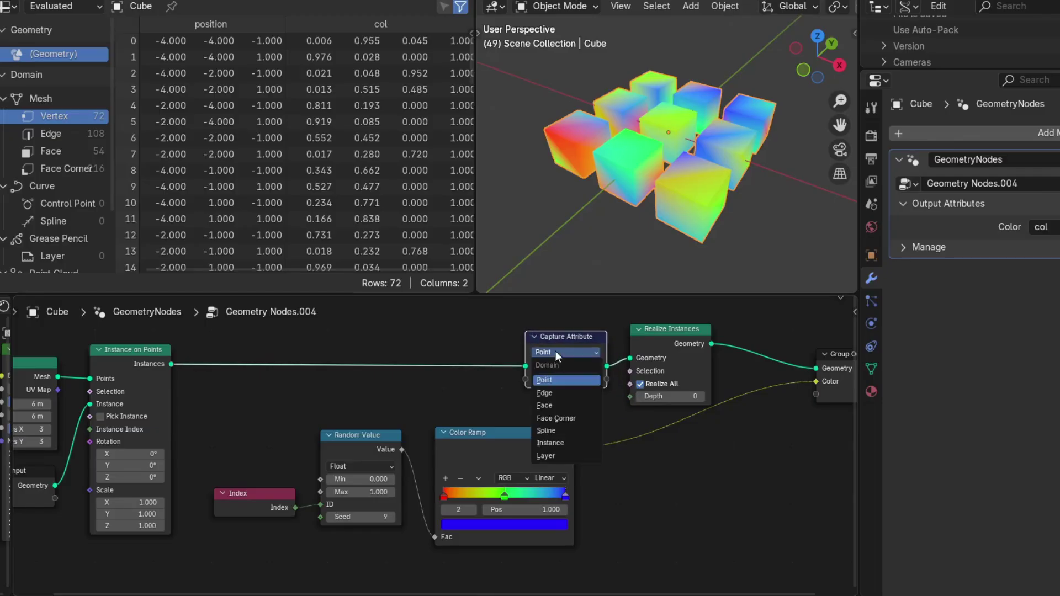
click(560, 439)
middle_drag(561, 438, 553, 445)
drag(520, 387, 728, 379)
ctrl+scroll(520, 386, right, 5)
click(581, 330)
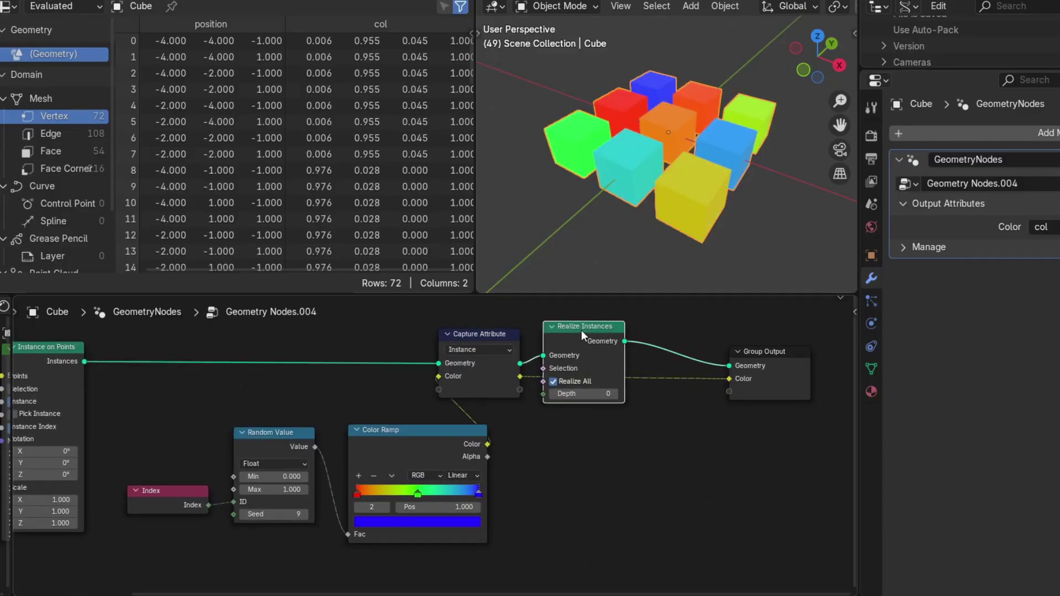
- Link the captured colour to the output colour and raise the random seed
drag(582, 330, 620, 308)
middle_drag(552, 459, 628, 495)
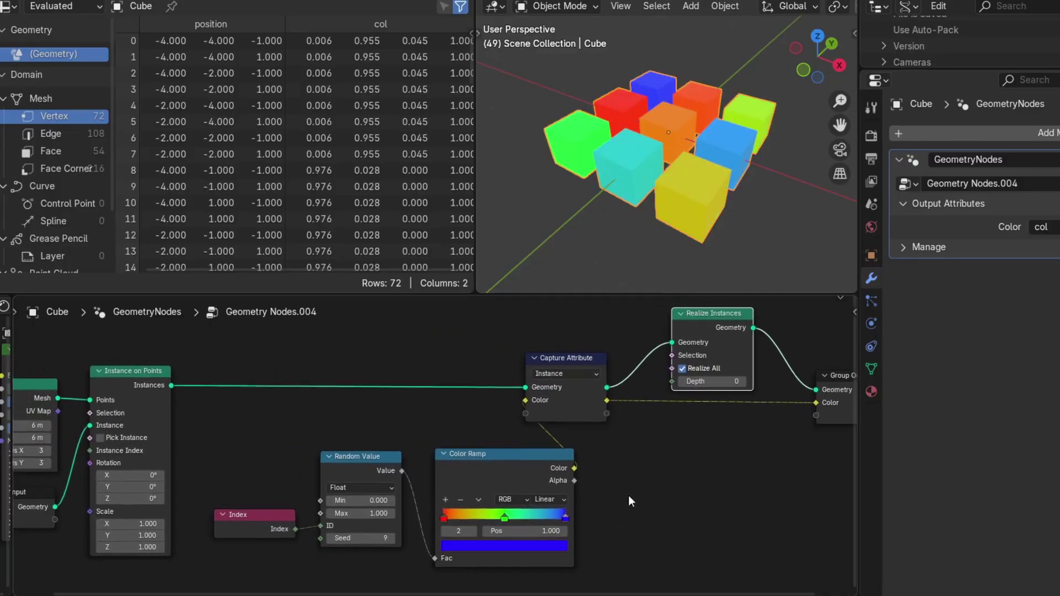
click(392, 537)
click(392, 538)
click(392, 538)
click(392, 537)
click(392, 537)
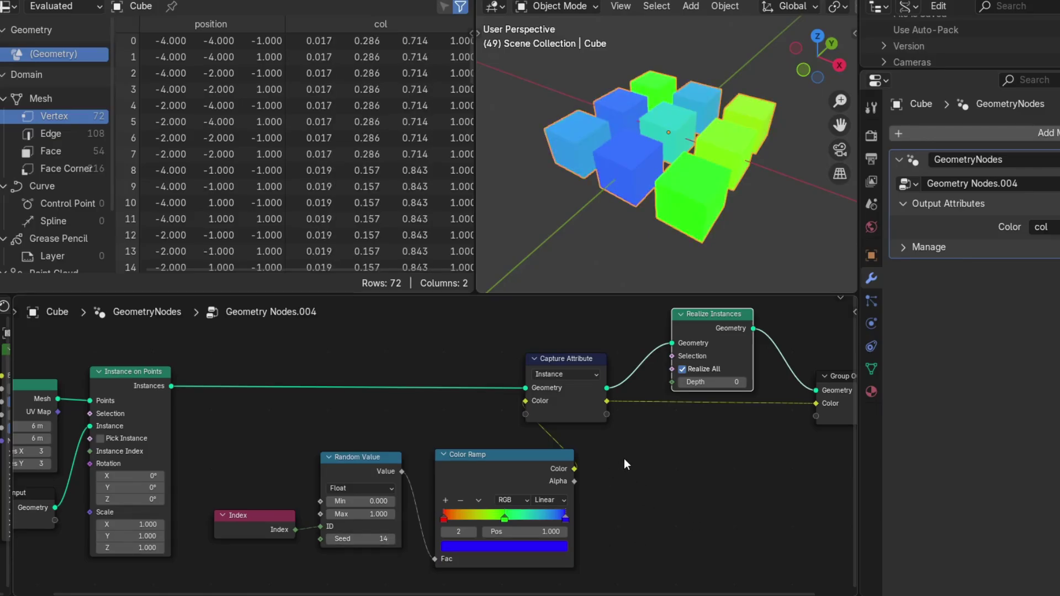
- Add a Store Named Attribute node named 'col' on the instances link
key(shift+a)
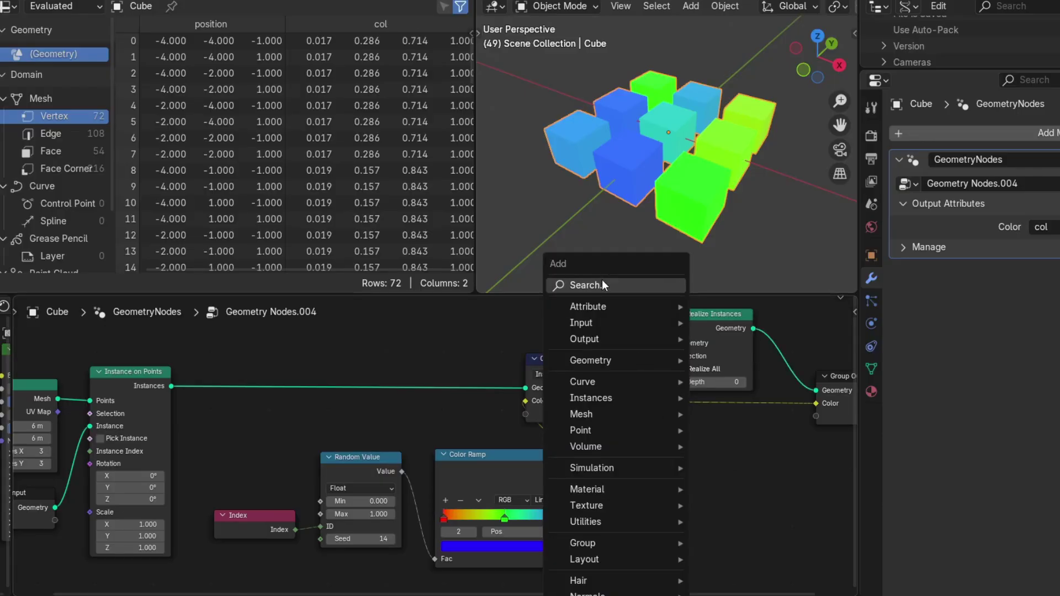
click(602, 280)
text(store)
key(Return)
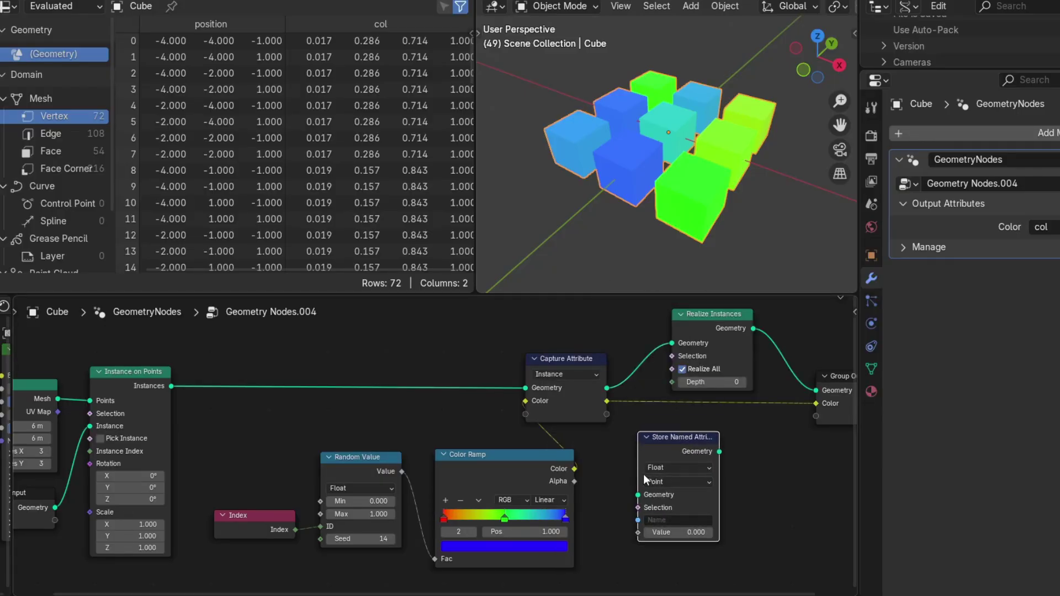
click(644, 474)
click(680, 521)
text(col)
key(Return)
click(561, 353)
- Delete Capture Attribute, set the stored type to Color, and feed in the ramp colour
key(ctrl+x)
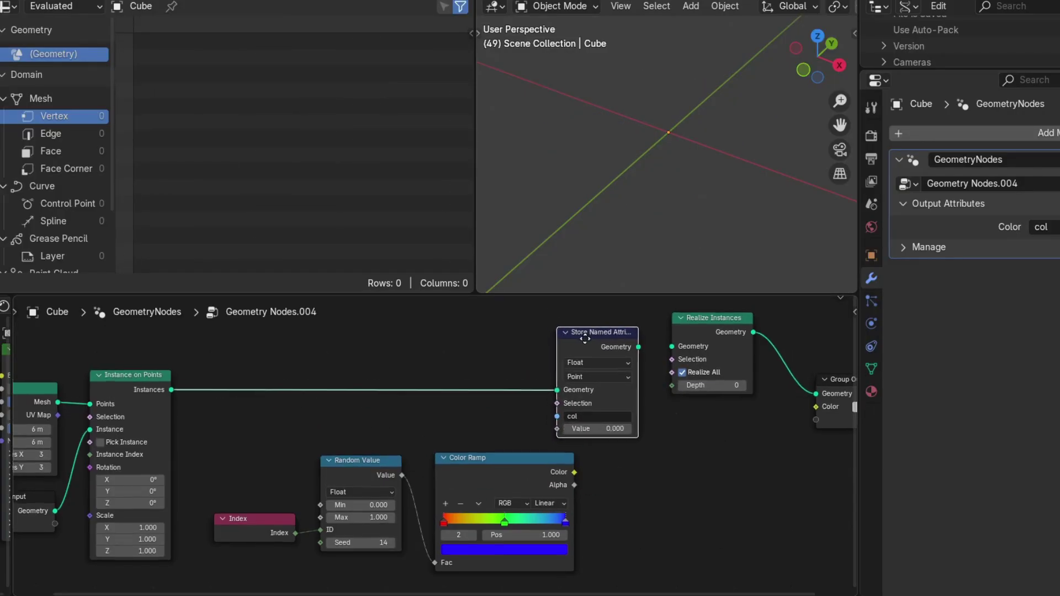
click(590, 363)
click(585, 425)
drag(574, 472, 558, 428)
middle_drag(667, 347, 513, 329)
- Add a Named Attribute node reading 'col' as Color into the Group Output colour
key(shift+a)
text(read)
click(685, 334)
click(635, 420)
click(635, 468)
click(635, 490)
drag(676, 427, 714, 397)
key(Home)
- Store the colour on the Instance domain, raise the seed, and widen the editor areas
click(566, 384)
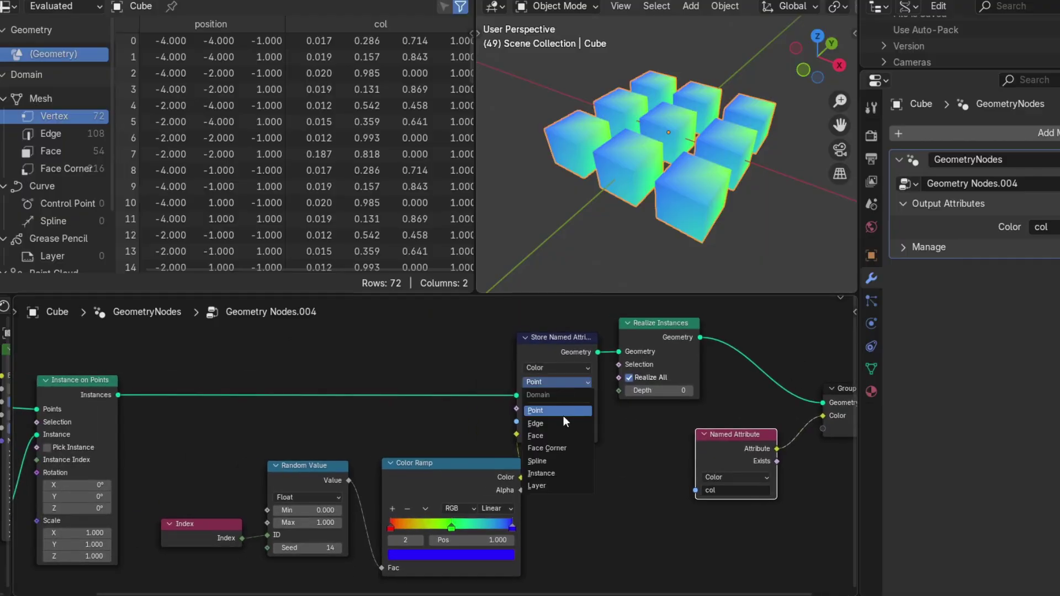
click(564, 470)
click(381, 526)
click(381, 526)
click(382, 528)
click(382, 527)
click(382, 527)
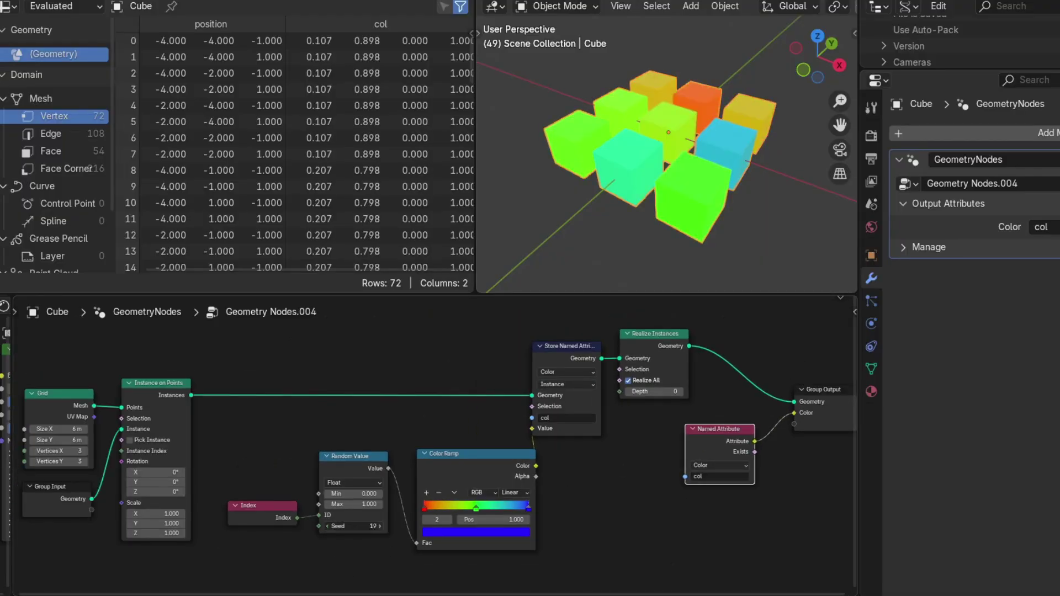
click(382, 527)
middle_drag(598, 476, 539, 472)
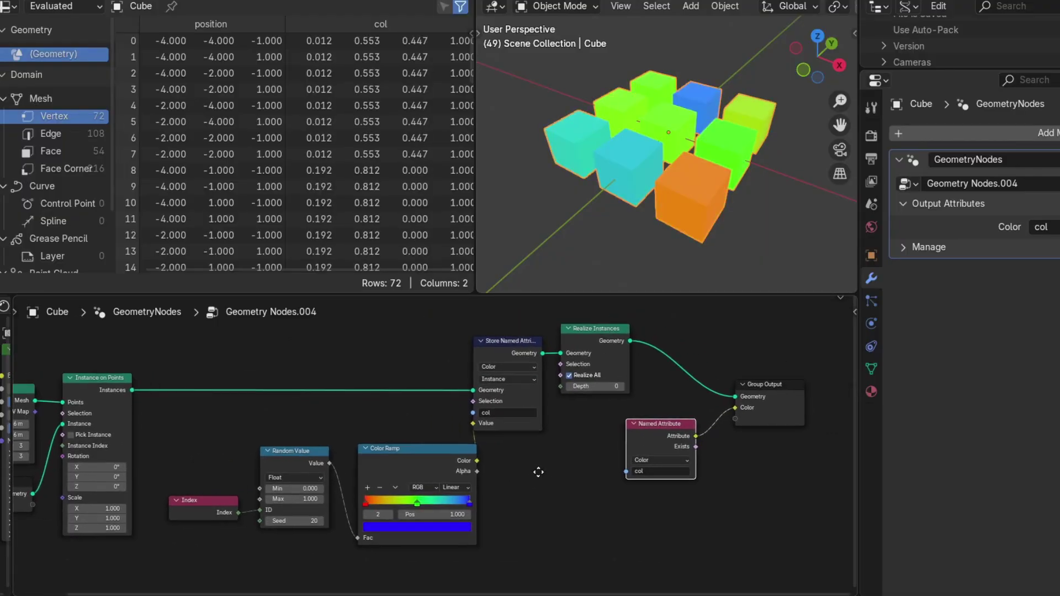
drag(881, 446, 976, 442)
middle_drag(646, 469, 774, 471)
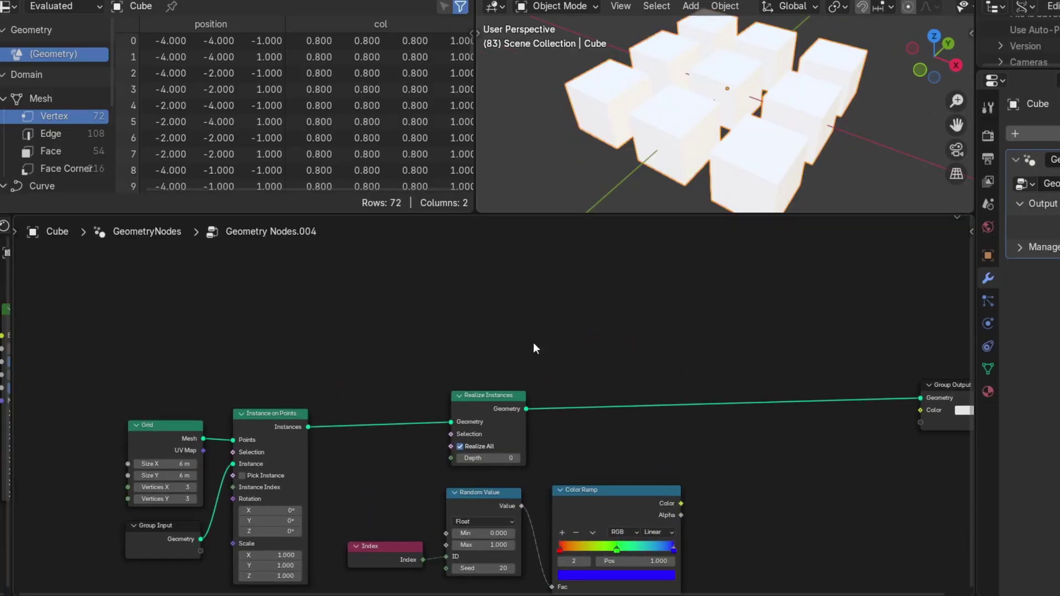
- Add an Index node and a Domain Size node linked to the input geometry
key(shift+a)
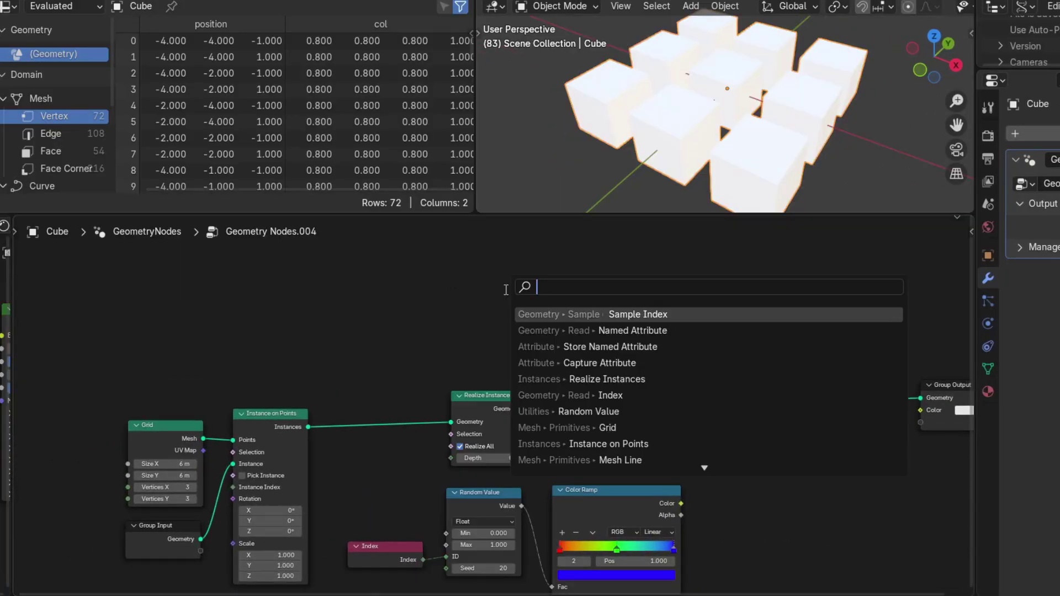
text(inde)
key(Return)
drag(201, 539, 552, 357)
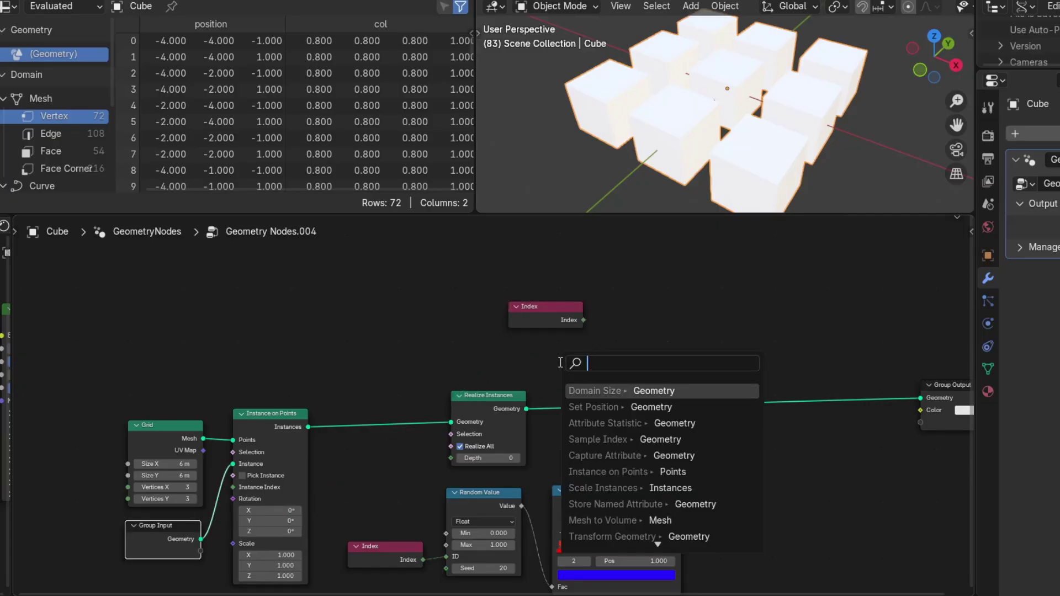
key(Return)
drag(512, 302, 457, 257)
- Add a Divide math node followed by a Floor node
key(shift+a)
text(div)
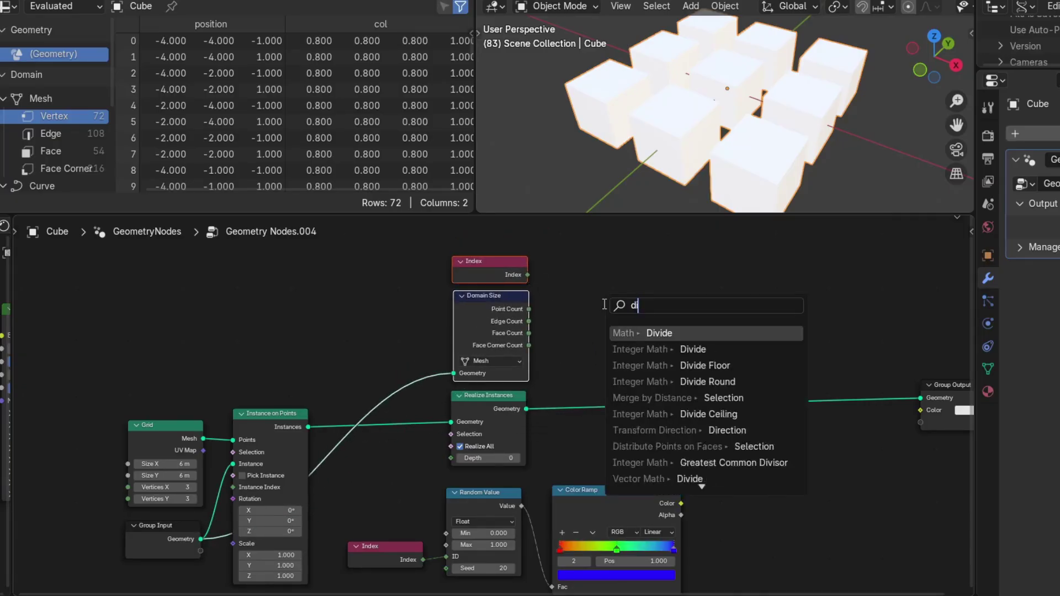
key(Return)
click(593, 286)
drag(641, 289, 695, 306)
text(floor)
key(Return)
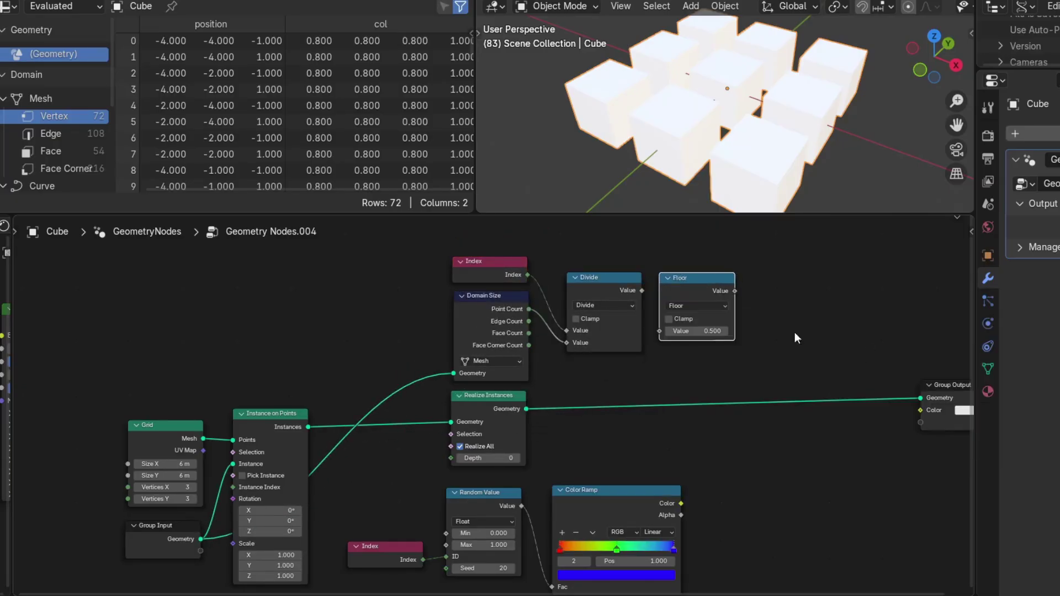
- Add a Sample Index node fed by the floored value, keeping realized geometry linked to Group Output
middle_drag(809, 348, 707, 365)
key(shift+a)
text(samp)
click(734, 329)
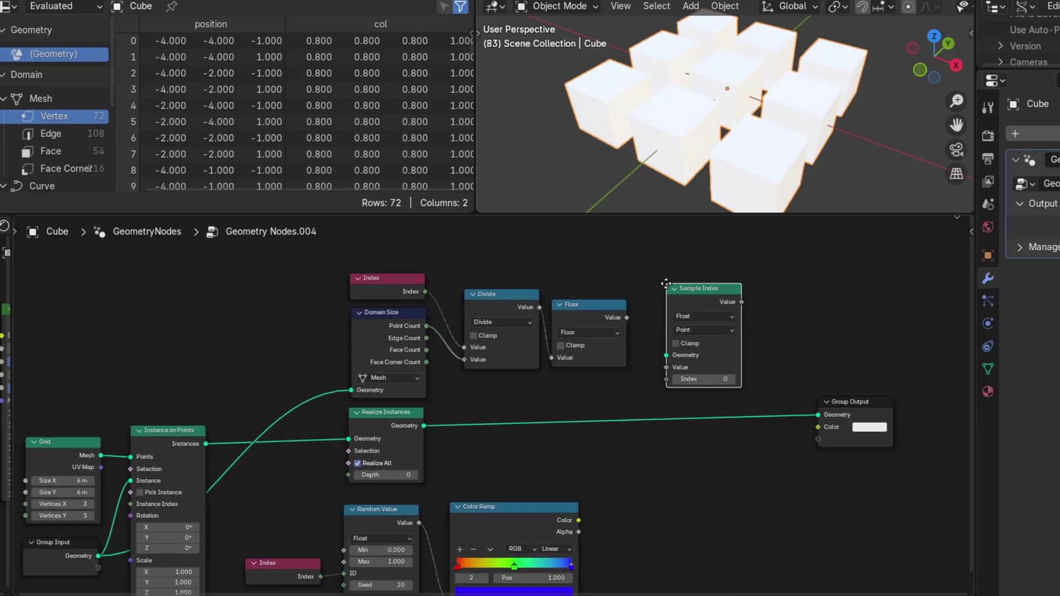
click(717, 359)
drag(684, 359, 683, 426)
drag(425, 426, 817, 414)
drag(683, 426, 718, 297)
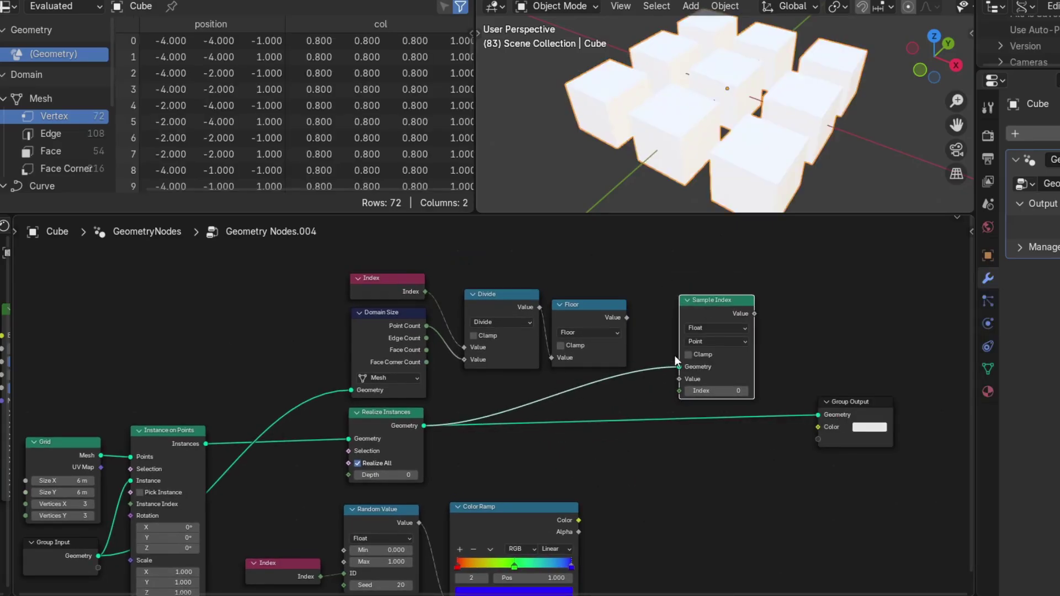
scroll(657, 394, up, 2)
drag(611, 315, 542, 526)
- Set Sample Index to Color, link its value to the output colour, and raise the seed
click(701, 302)
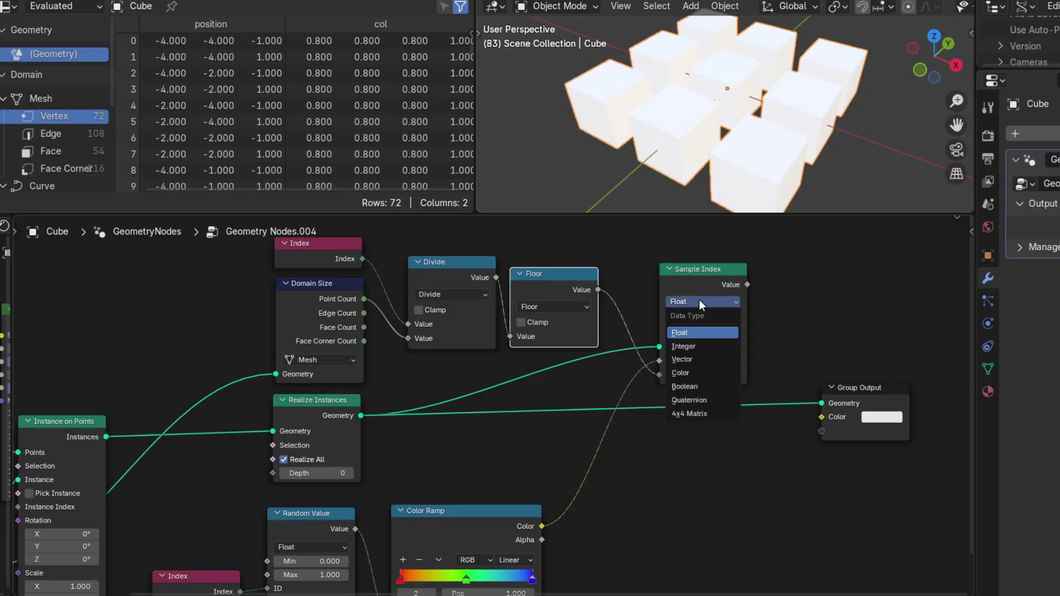
click(696, 364)
drag(747, 284, 822, 417)
scroll(766, 448, down, 3)
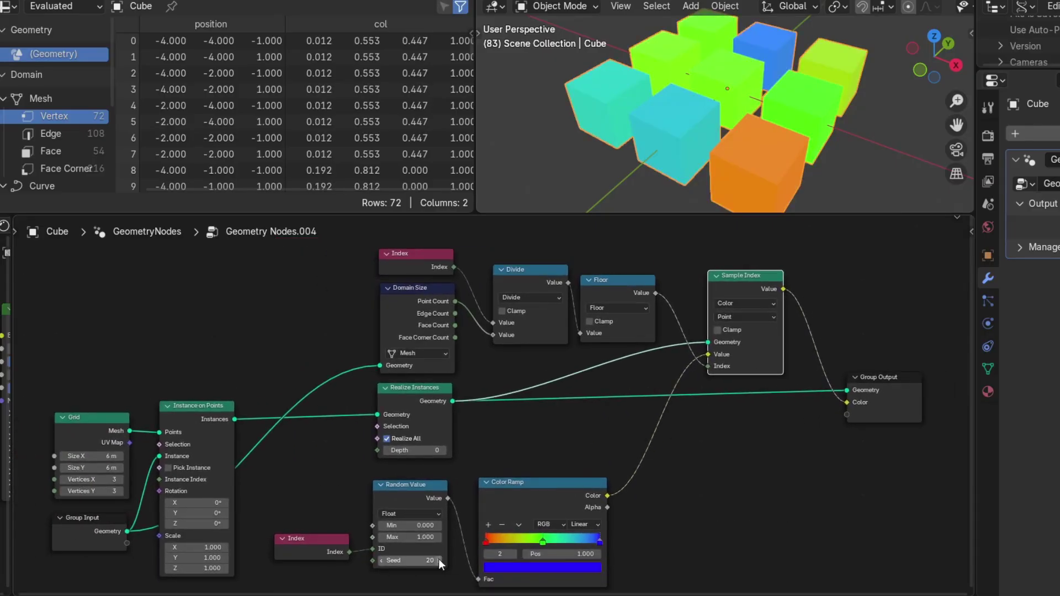
click(438, 561)
click(439, 561)
click(438, 561)
click(438, 560)
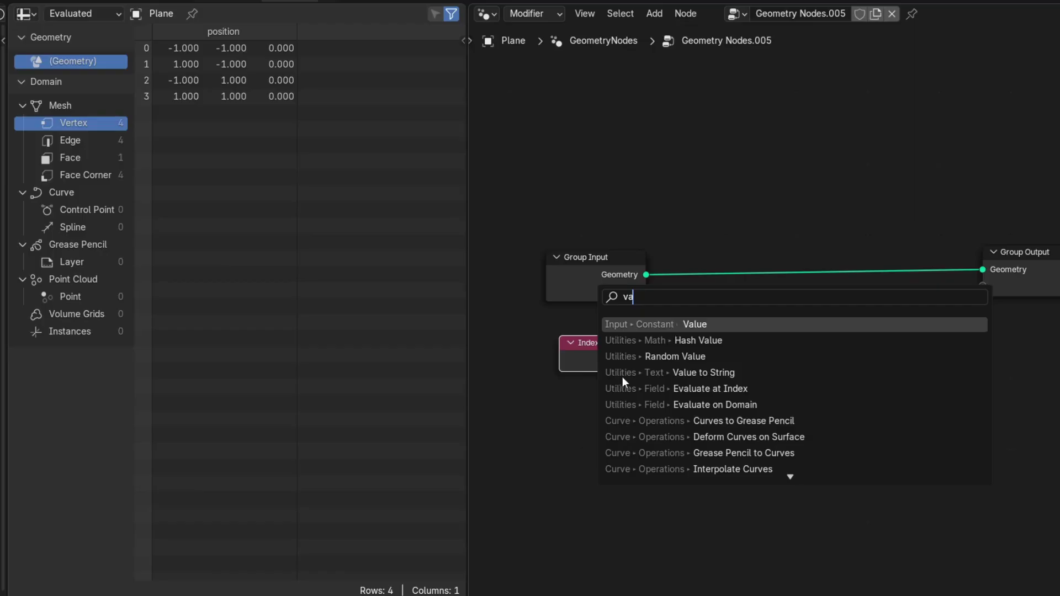
- Feed a Value node into Sample Index on the Instance domain, with geometry in and result to the output
key(Return)
click(654, 415)
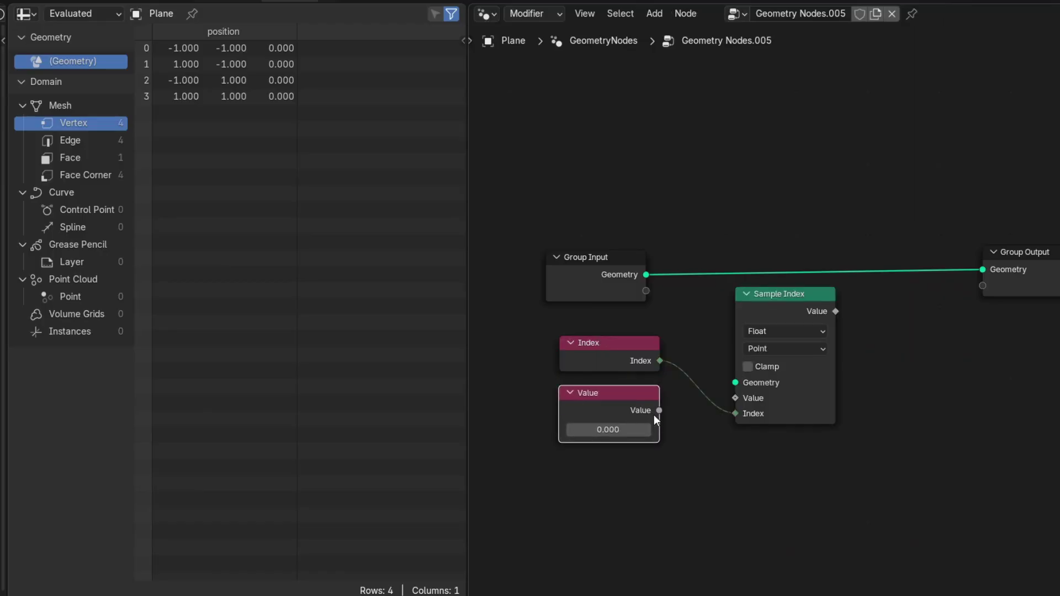
drag(659, 410, 736, 398)
click(809, 347)
click(796, 458)
drag(646, 275, 720, 354)
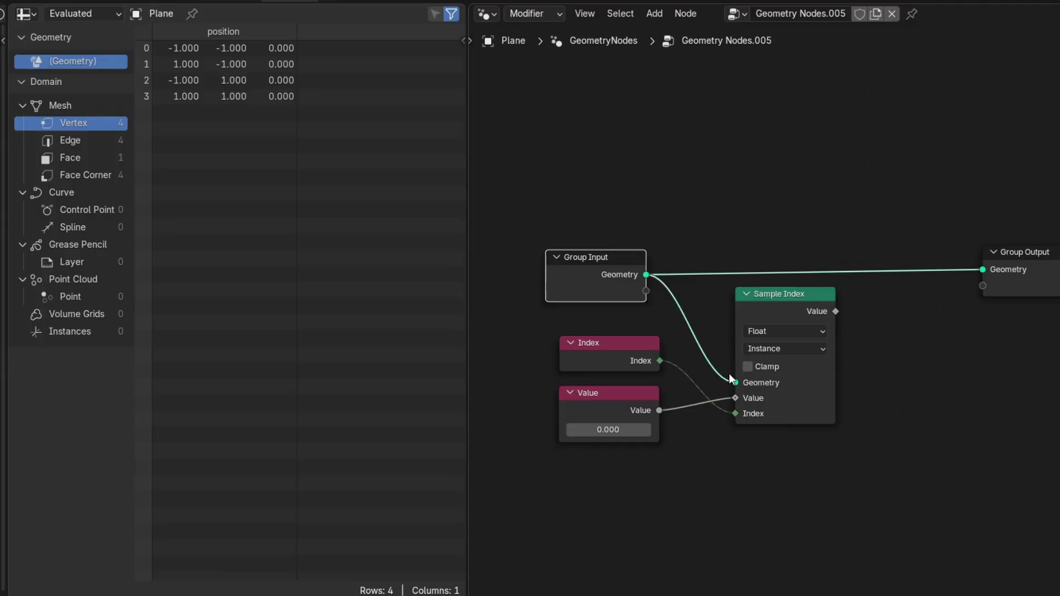
drag(845, 312, 958, 289)
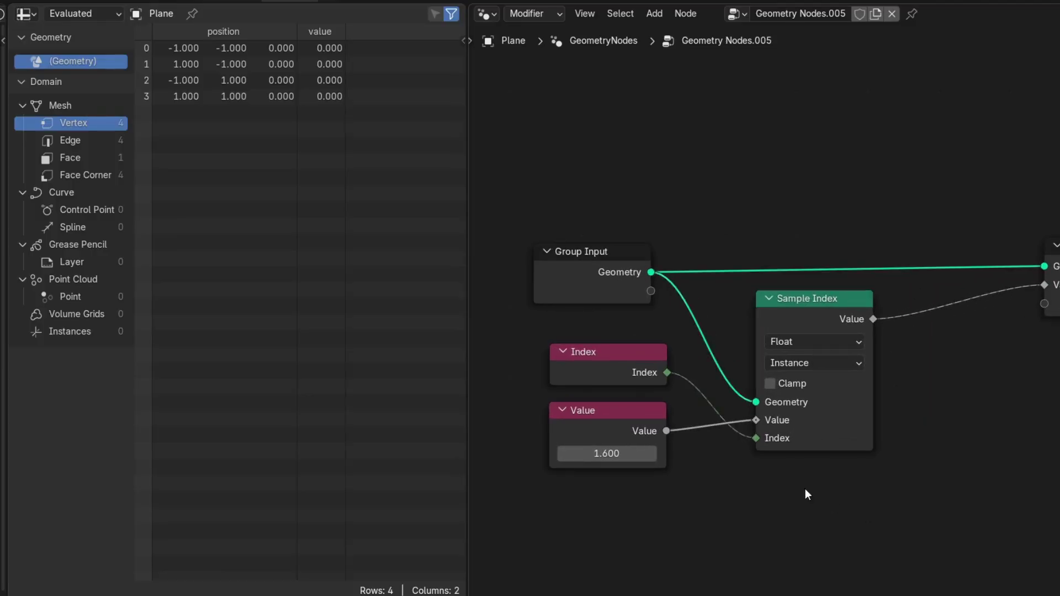
- Switch Sample Index to the Point domain, set the constant to 2.300, and box-select the sampling nodes
drag(558, 460, 657, 453)
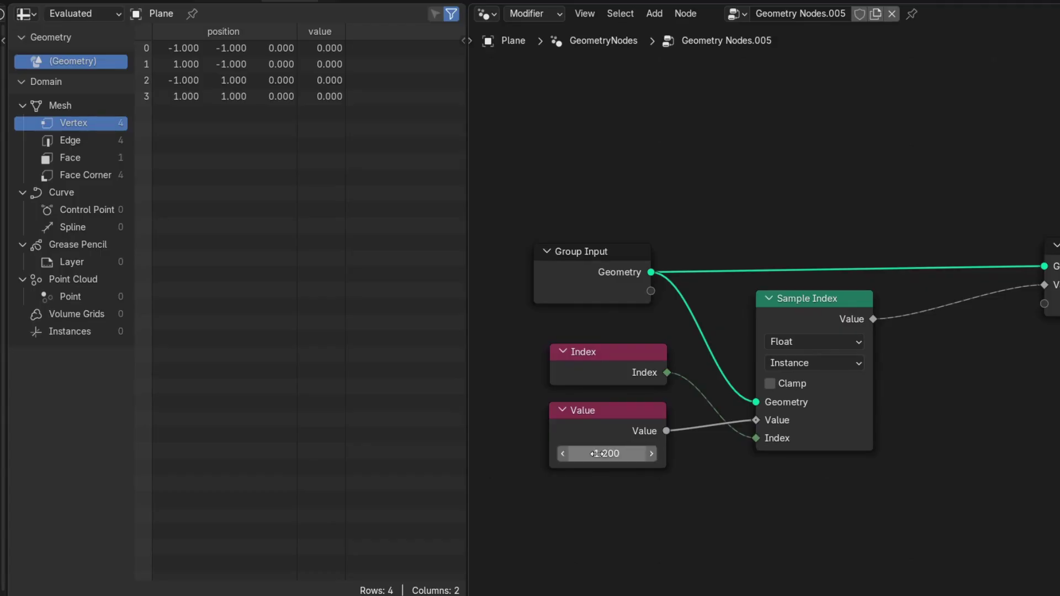
click(819, 362)
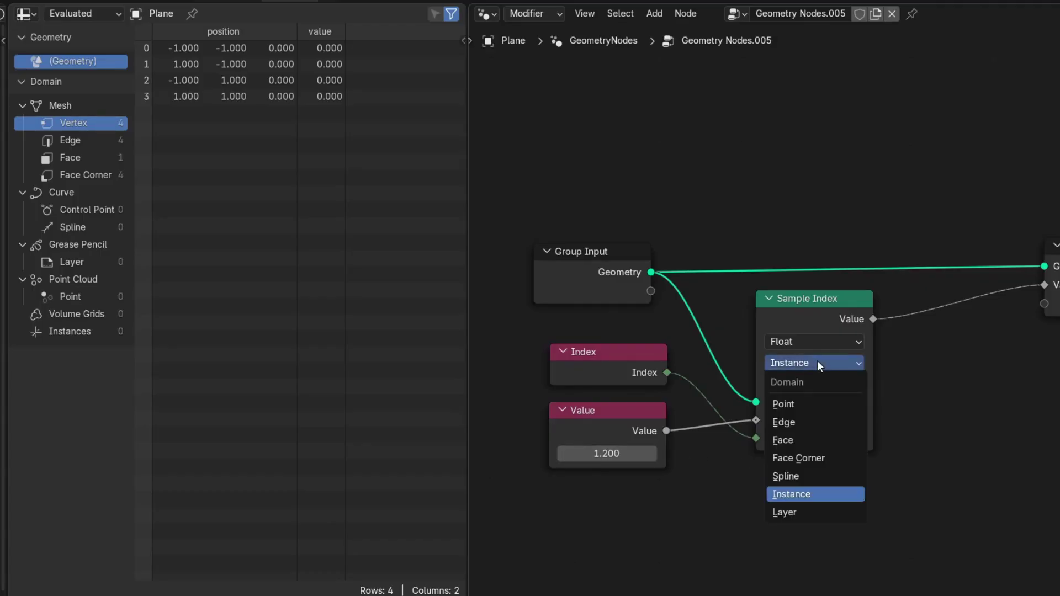
click(819, 406)
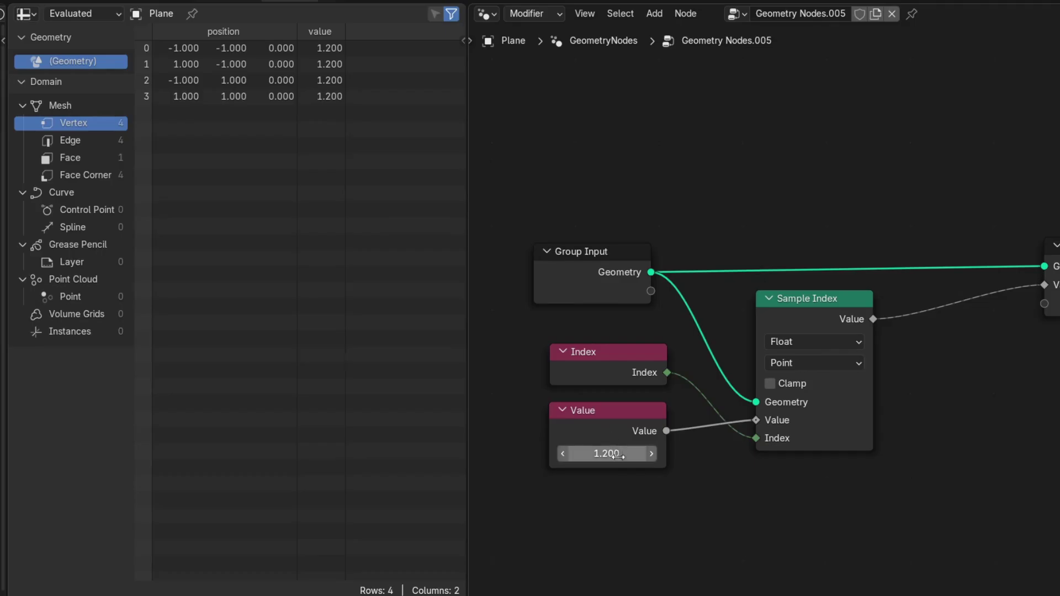
drag(618, 453, 587, 453)
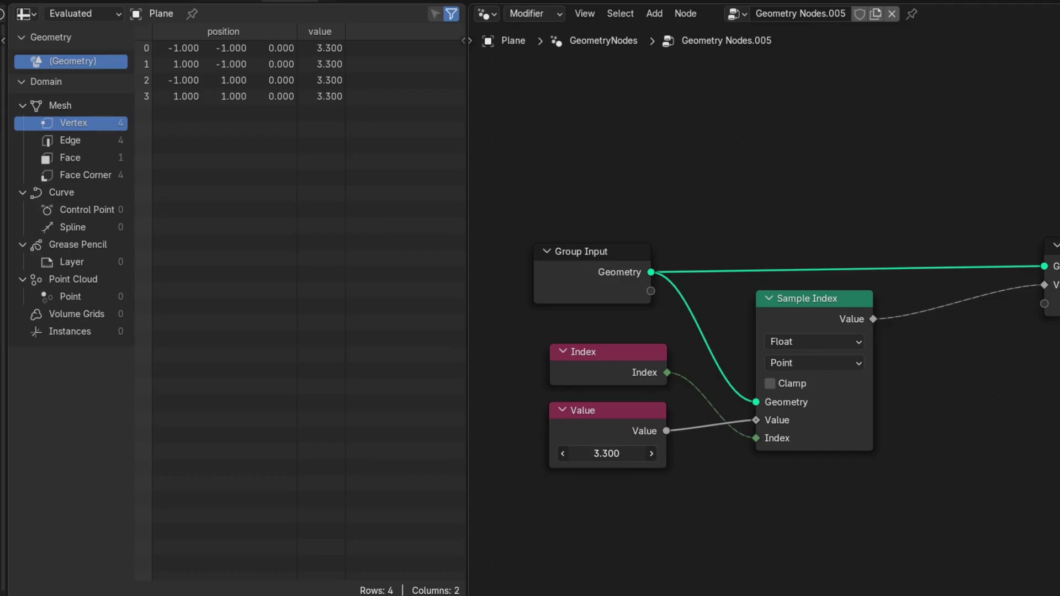
drag(607, 454, 733, 544)
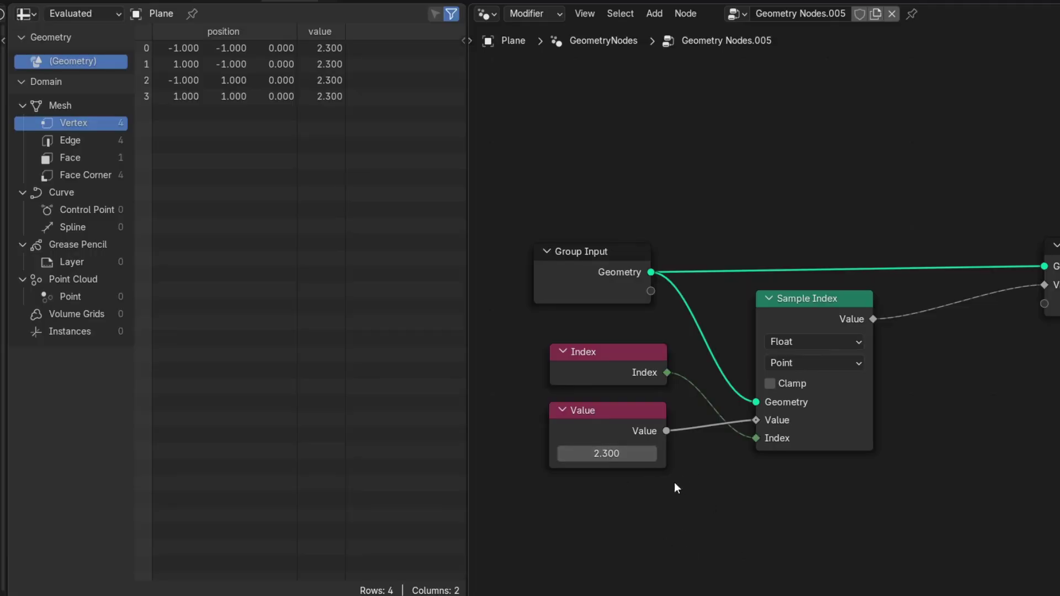
drag(899, 517, 605, 362)
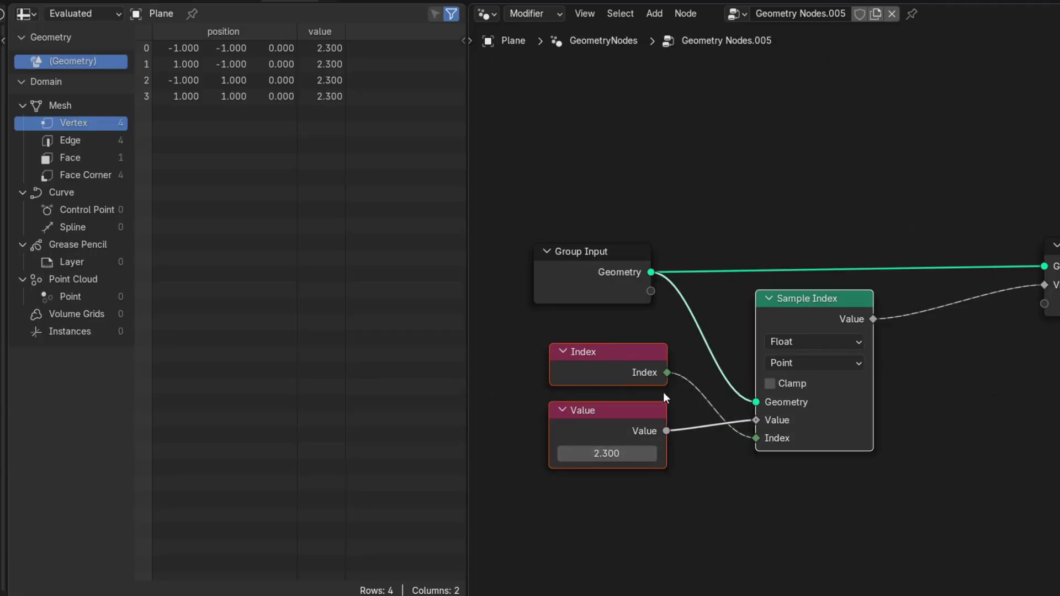
- Delete the sampling nodes and insert a Simulation zone into the Group Input–Output geometry link
key(x)
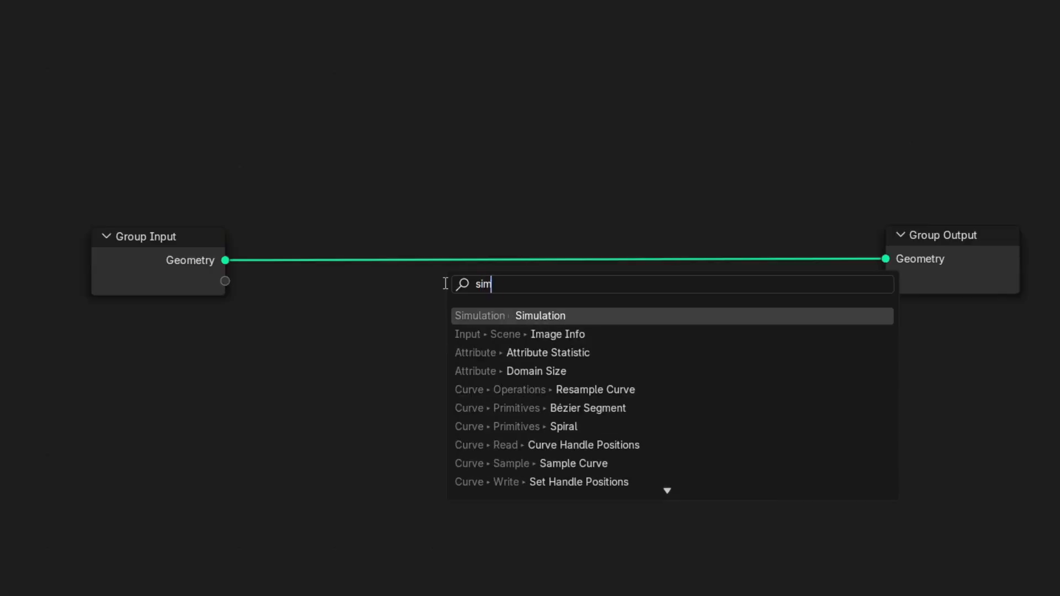
text(u)
key(Return)
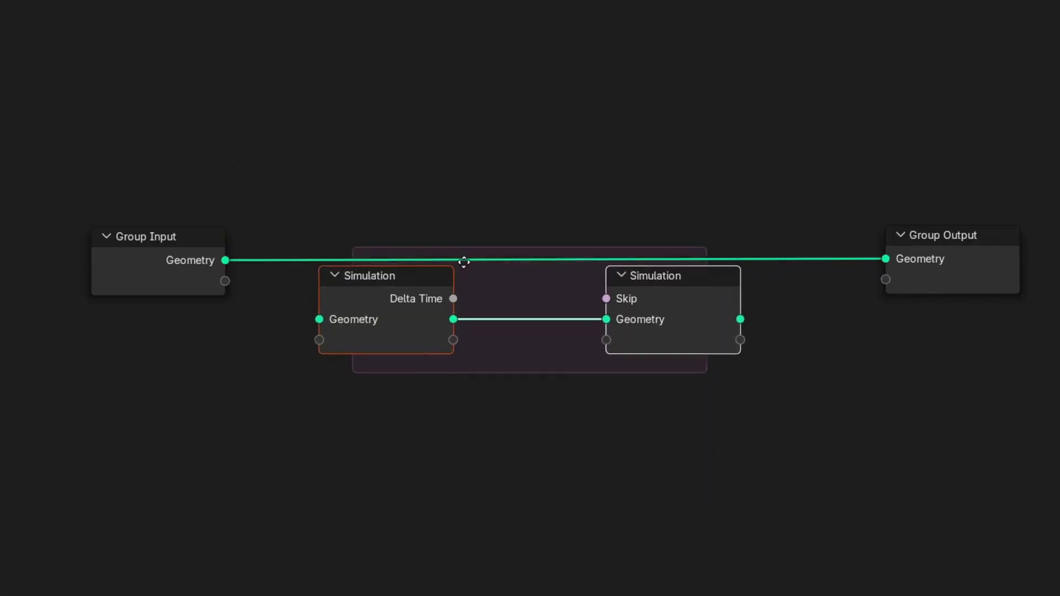
click(469, 233)
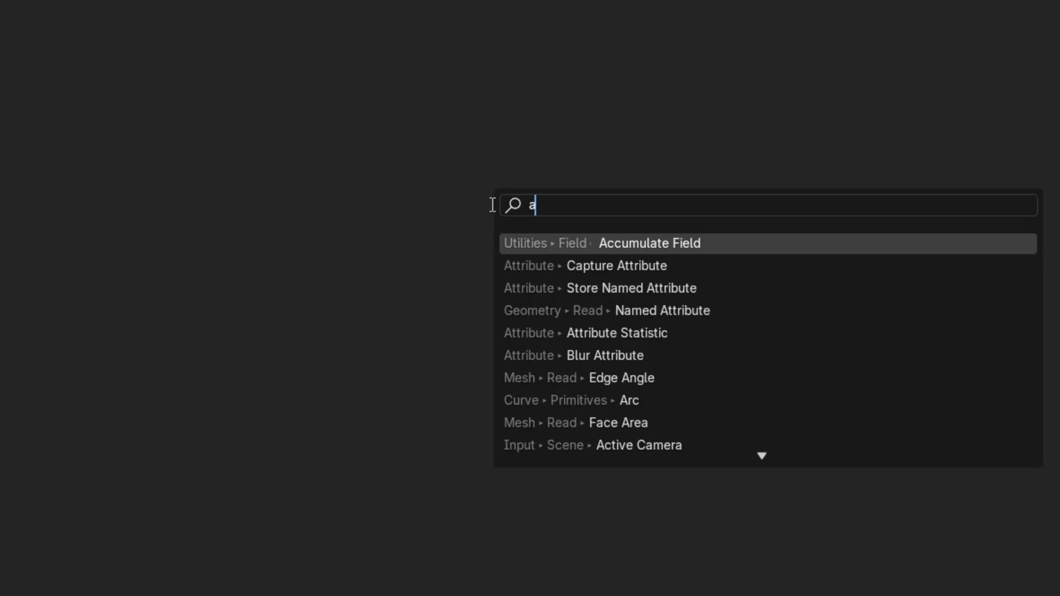
- Add an Accumulate Field node and switch the viewport to Rendered shading
text(cc)
key(Return)
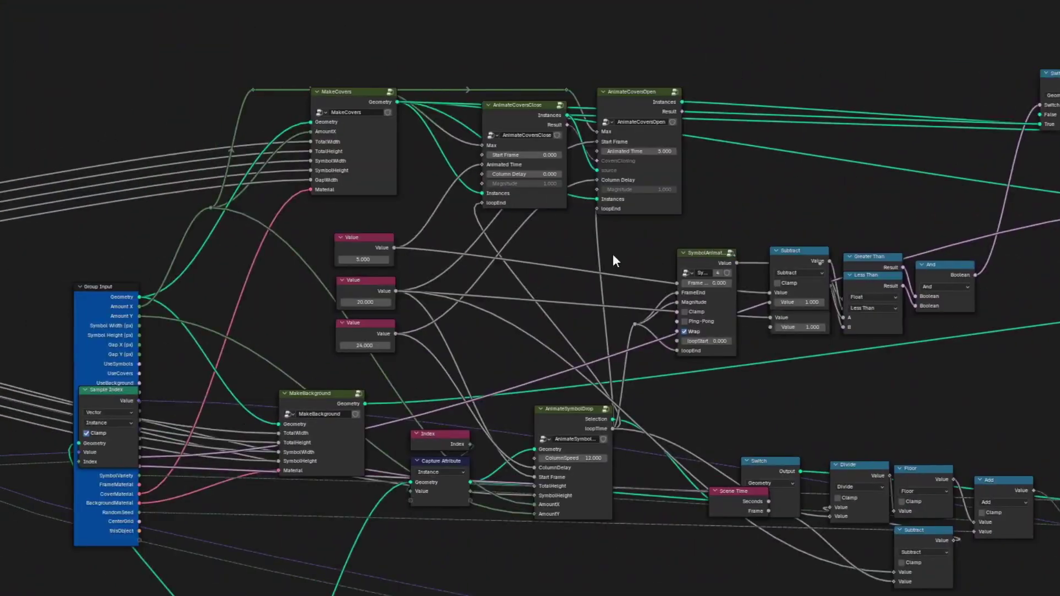
scroll(612, 260, up, 3)
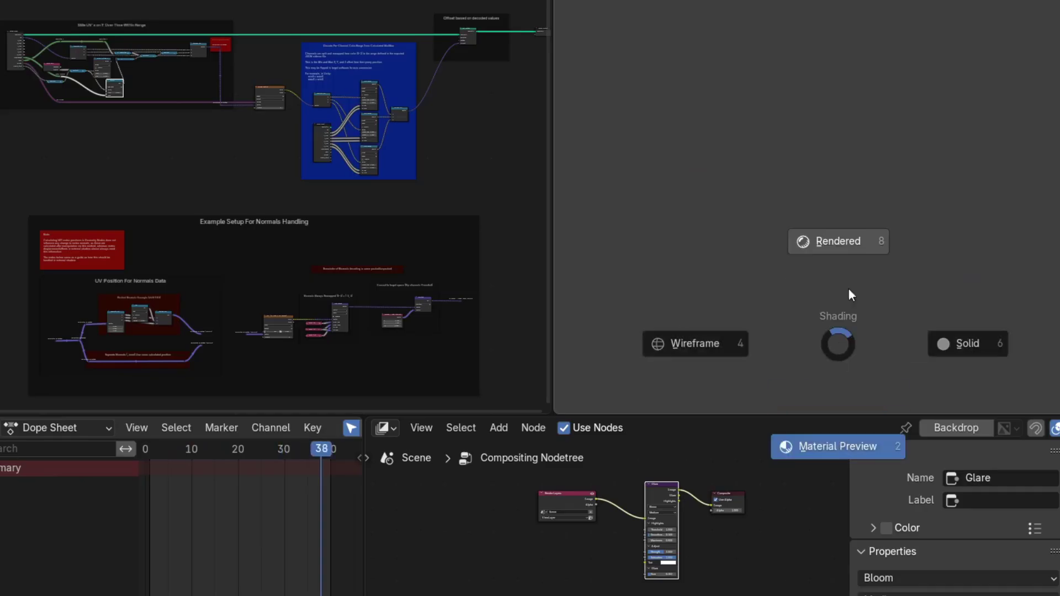
click(853, 248)
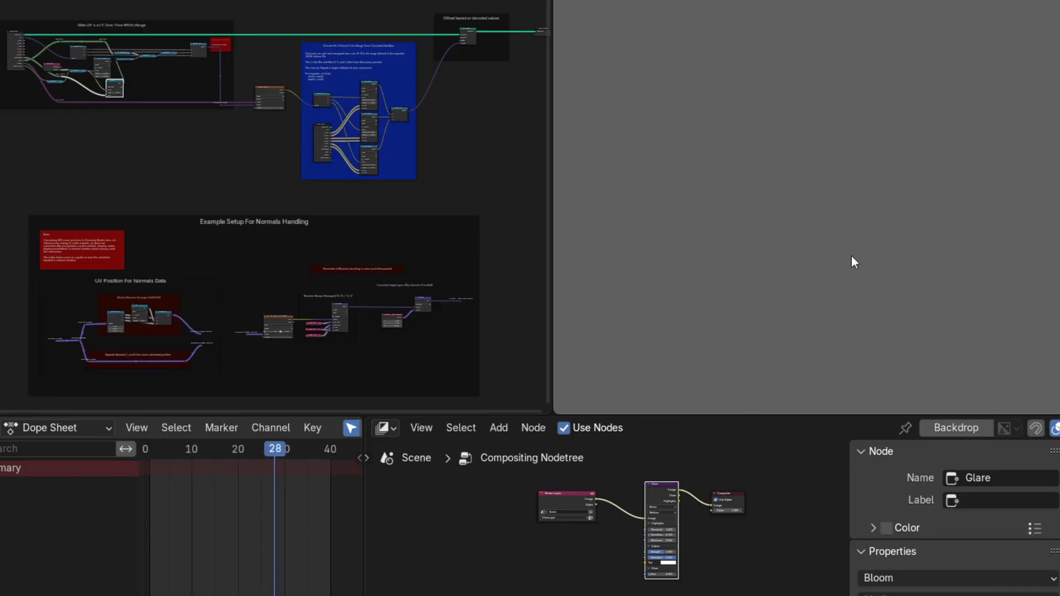